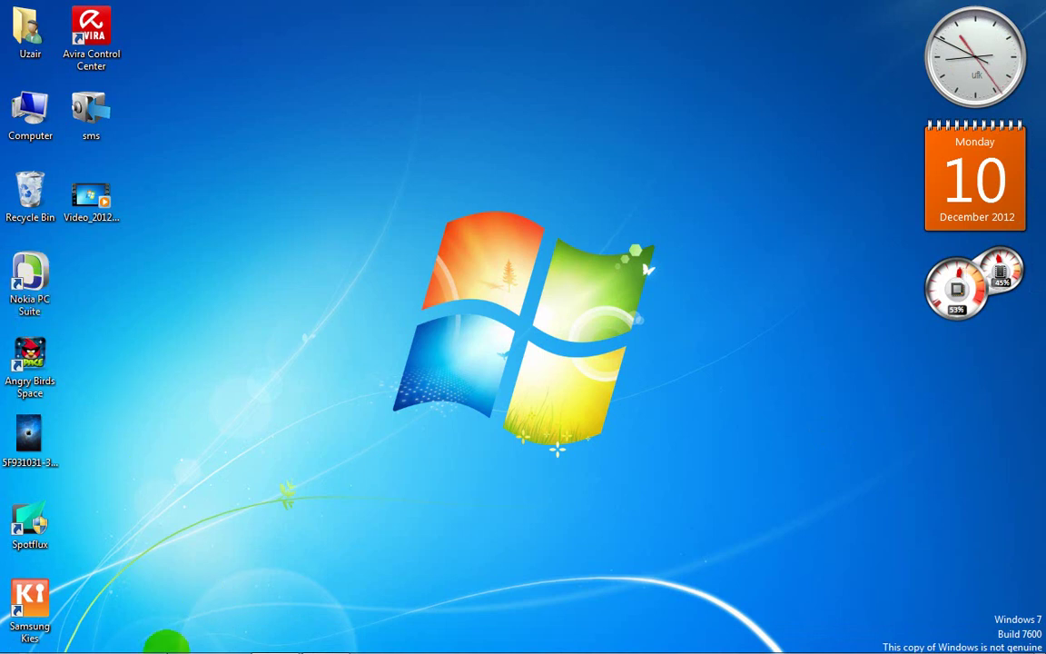
Launch Nokia PC Suite from its desktop shortcut
mouse_move(171, 639)
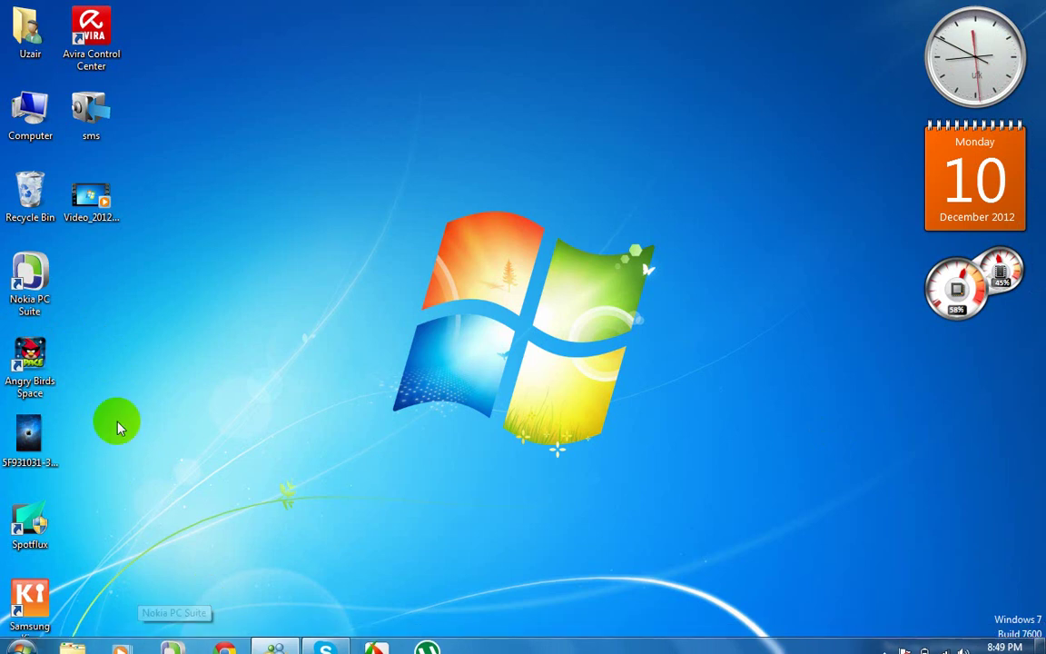
double_click(45, 301)
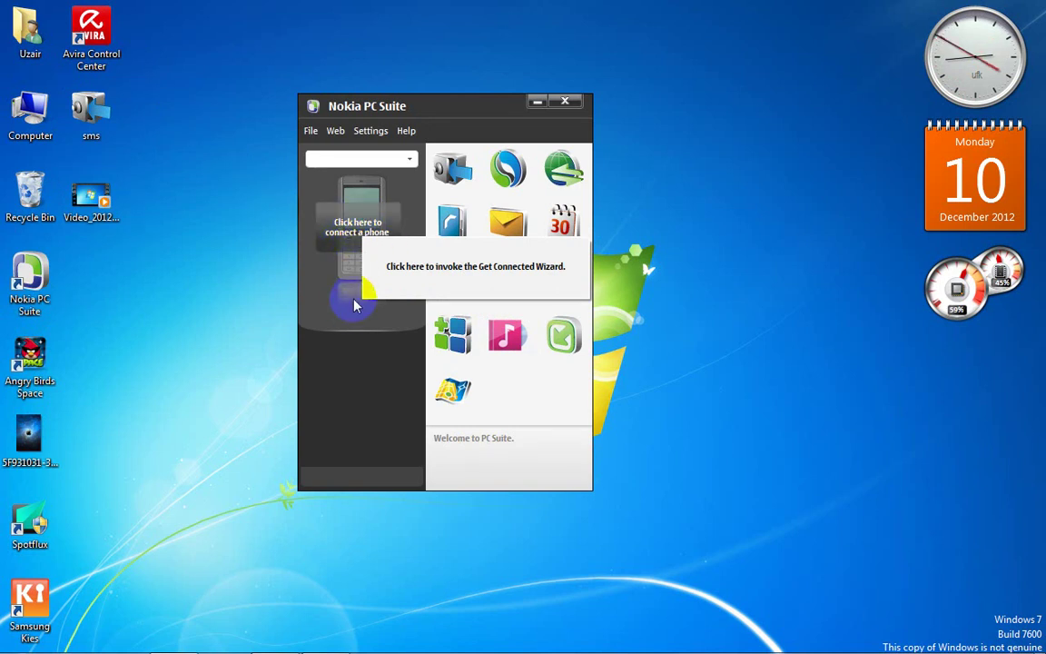
Connect the Nokia 603 over Bluetooth using the Get Connected wizard
left_click(353, 238)
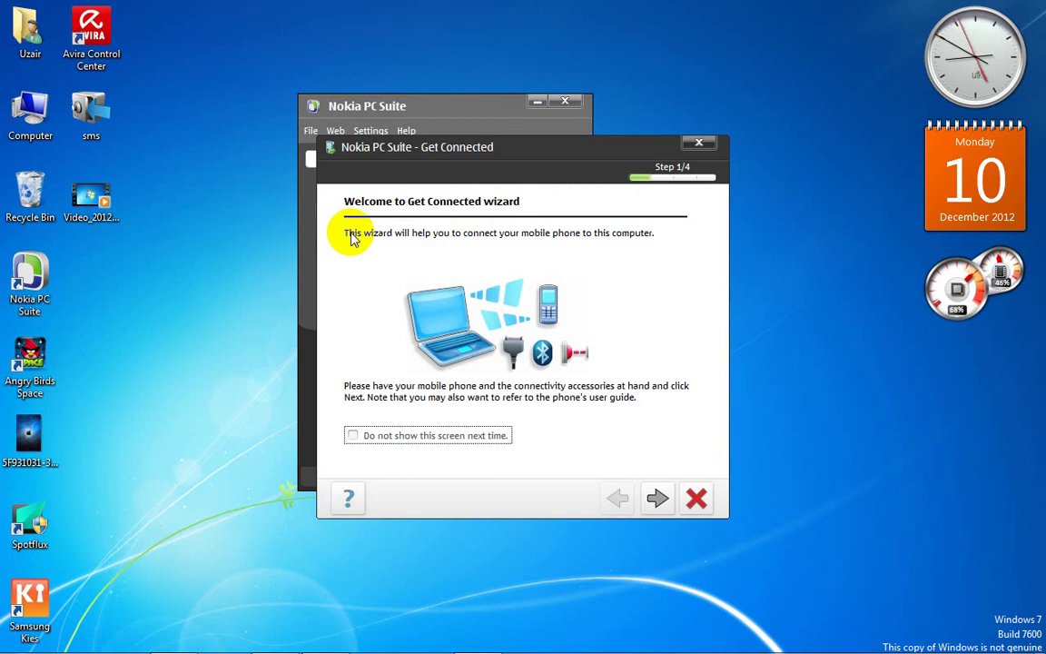
left_click(644, 503)
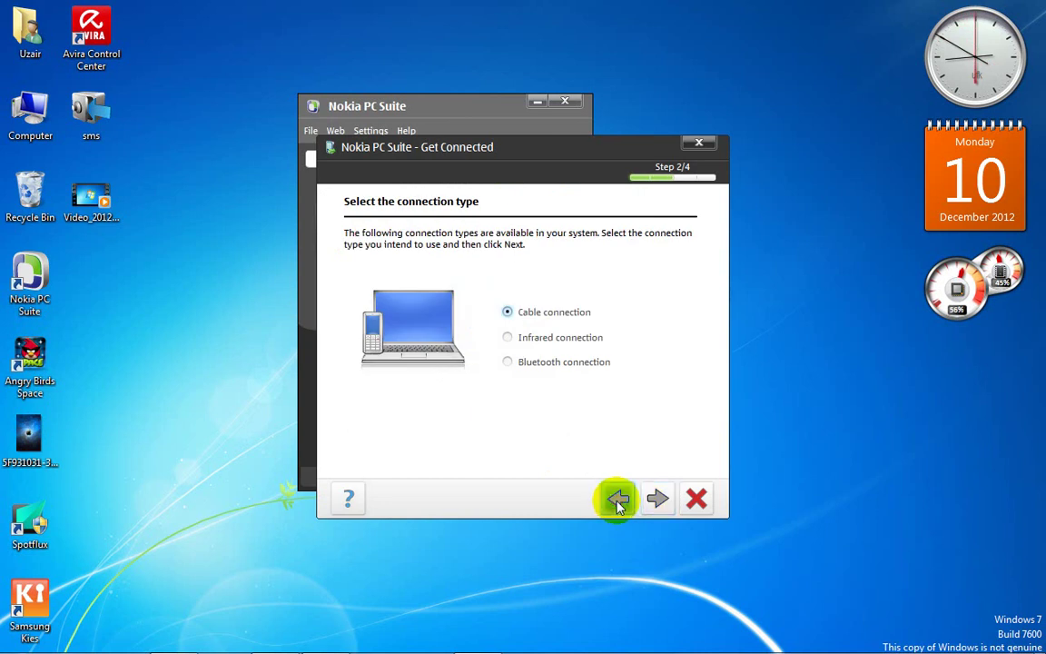
left_click(618, 499)
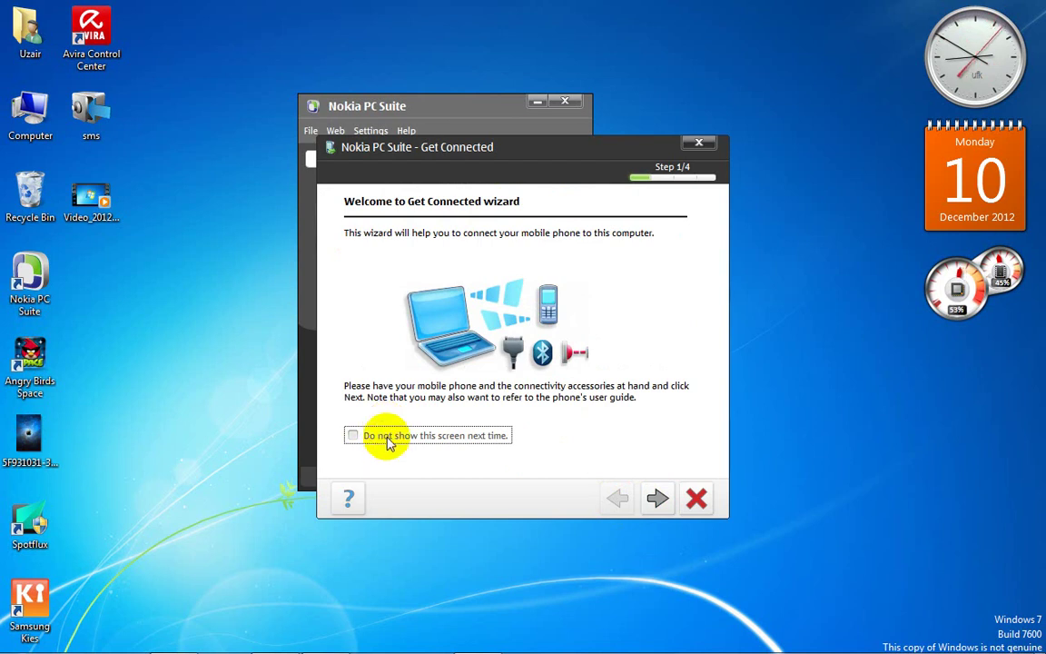
left_click(651, 505)
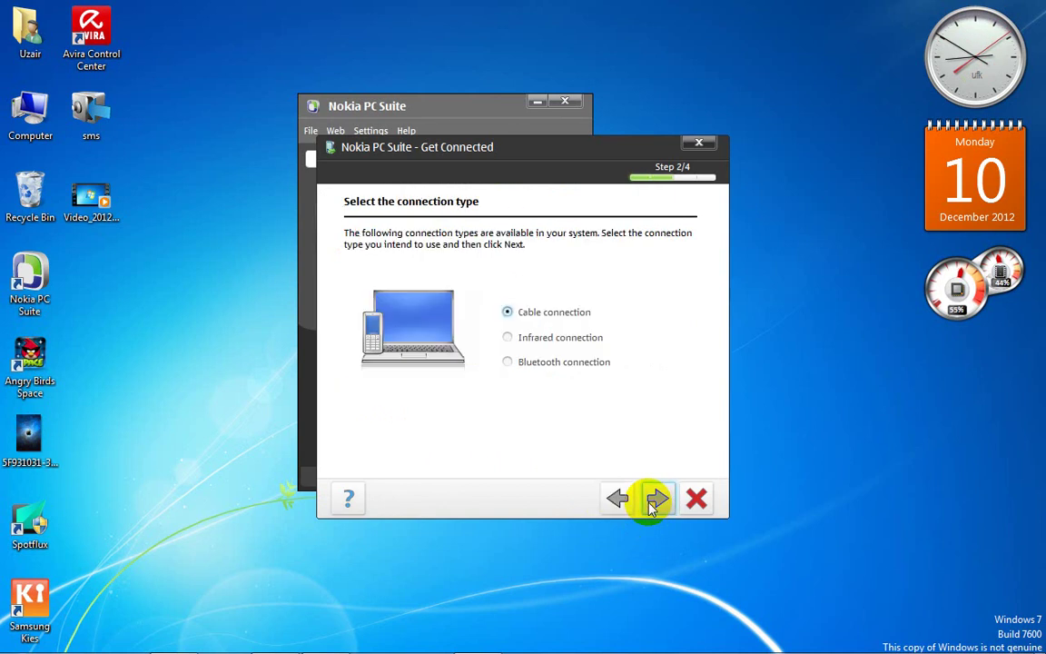
left_click(543, 372)
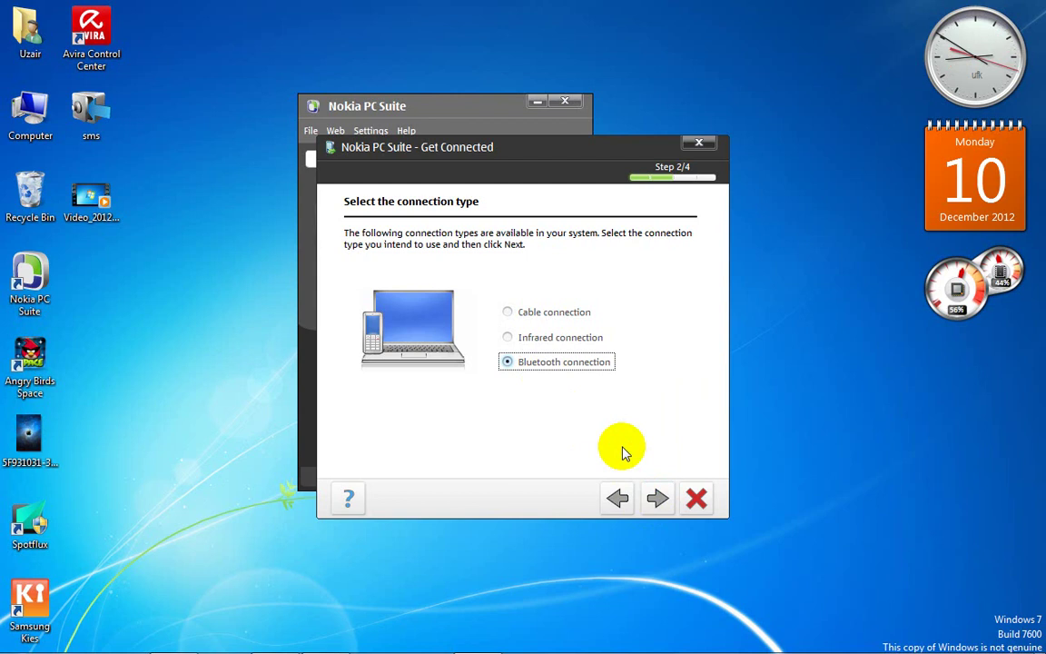
left_click(657, 498)
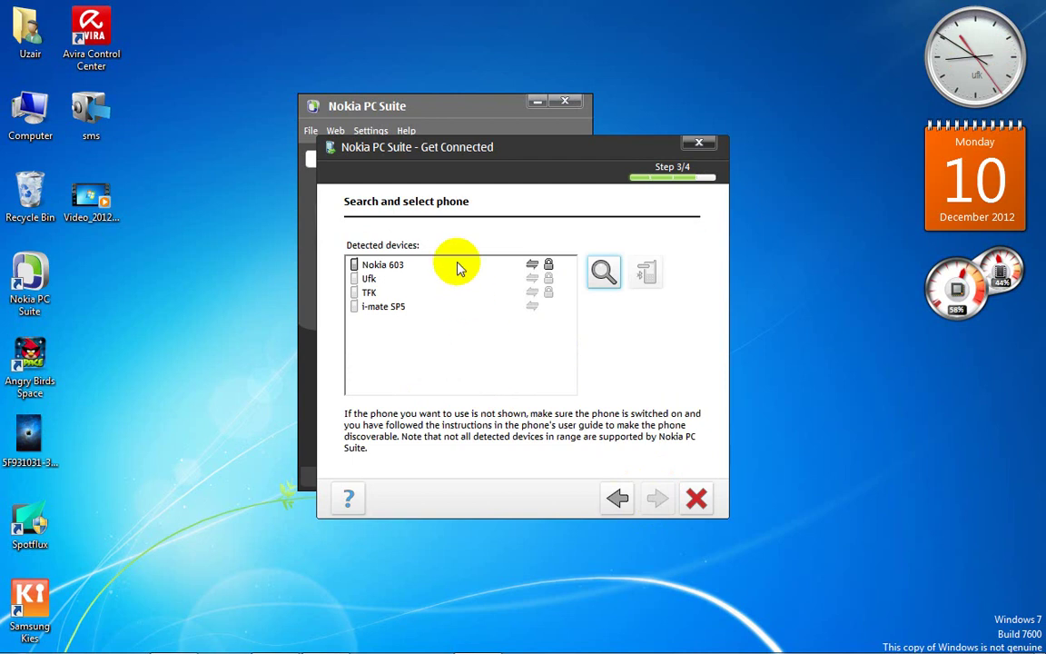
left_click(382, 264)
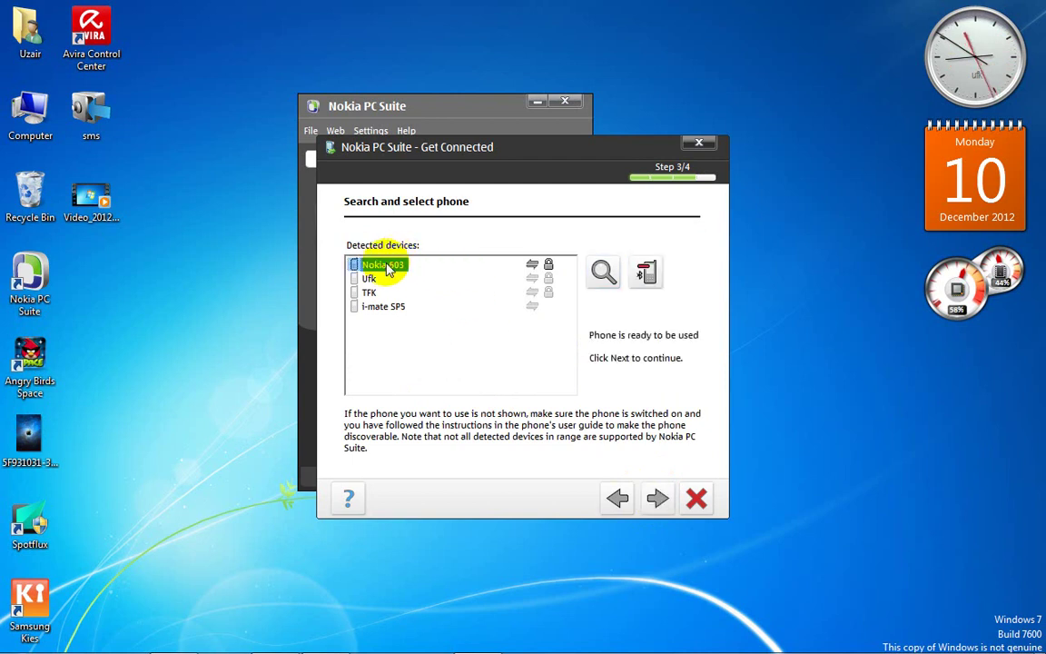
left_click(658, 498)
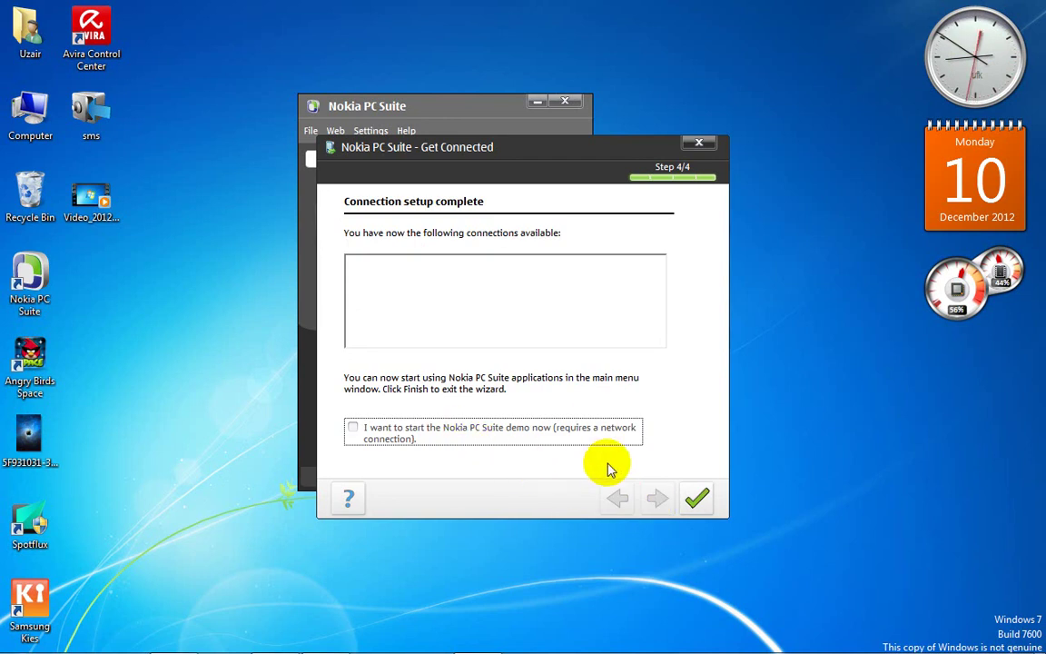
left_click(699, 498)
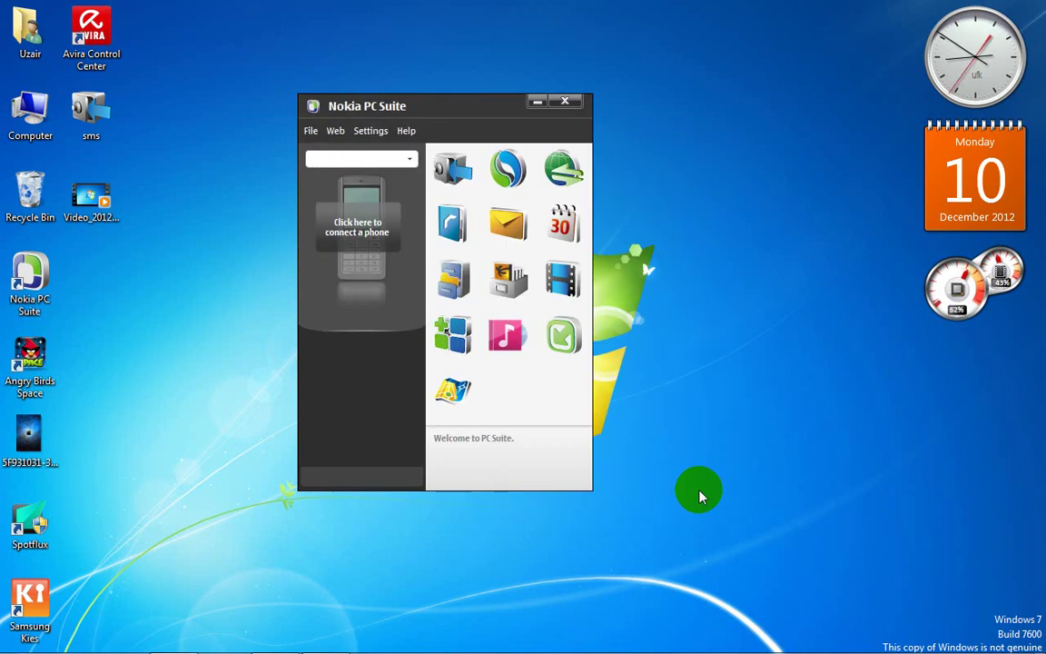
Display the December 2012 calendar under the connected Nokia 603
mouse_move(690, 651)
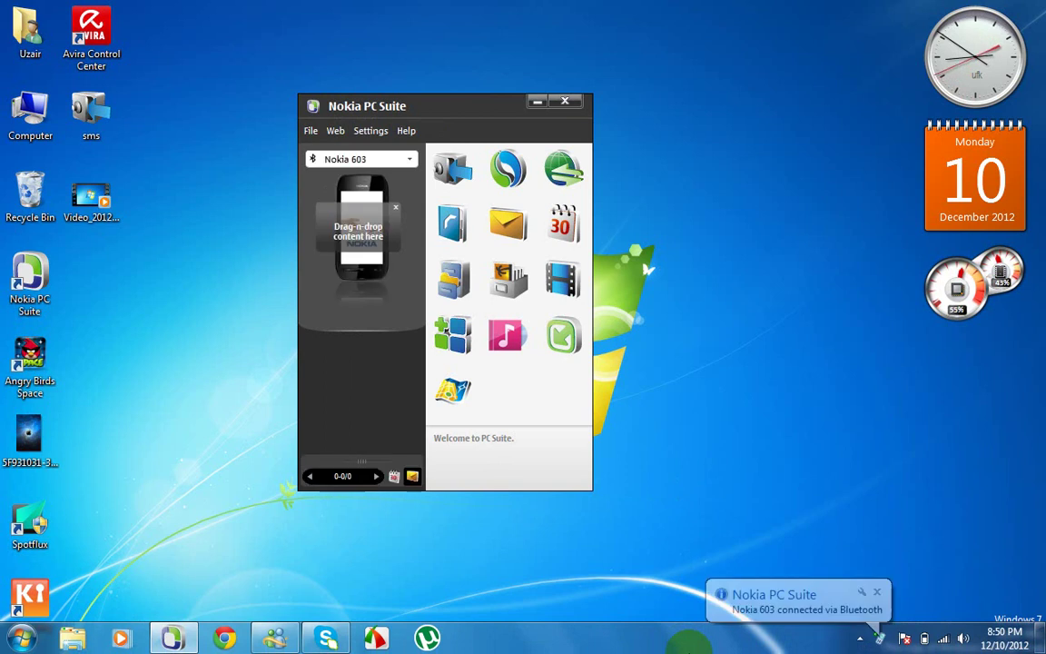
left_click(407, 295)
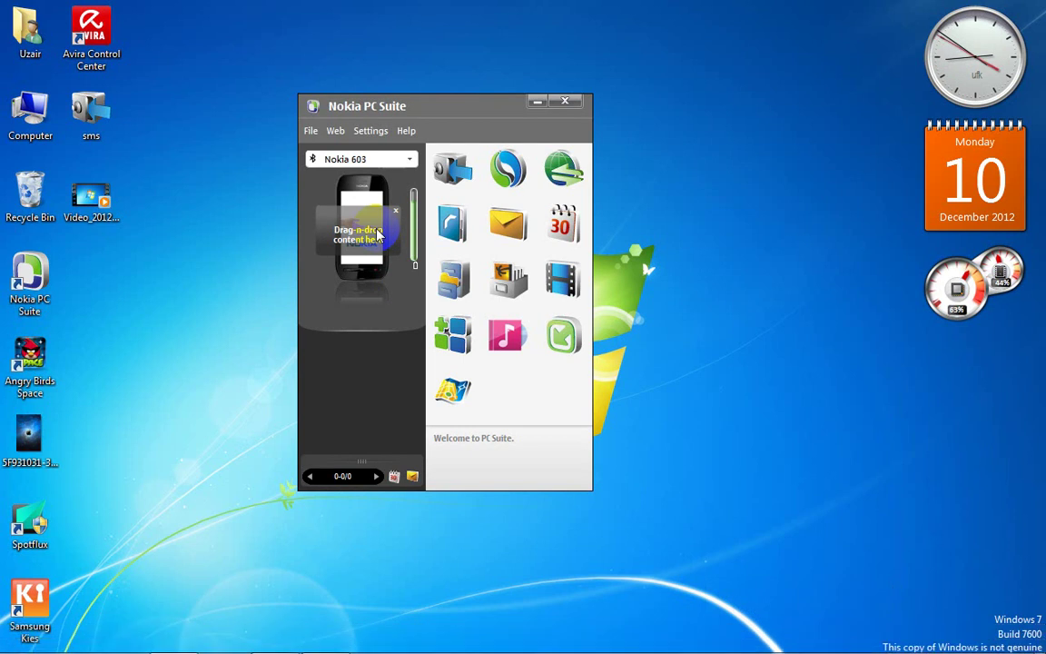
left_click(393, 476)
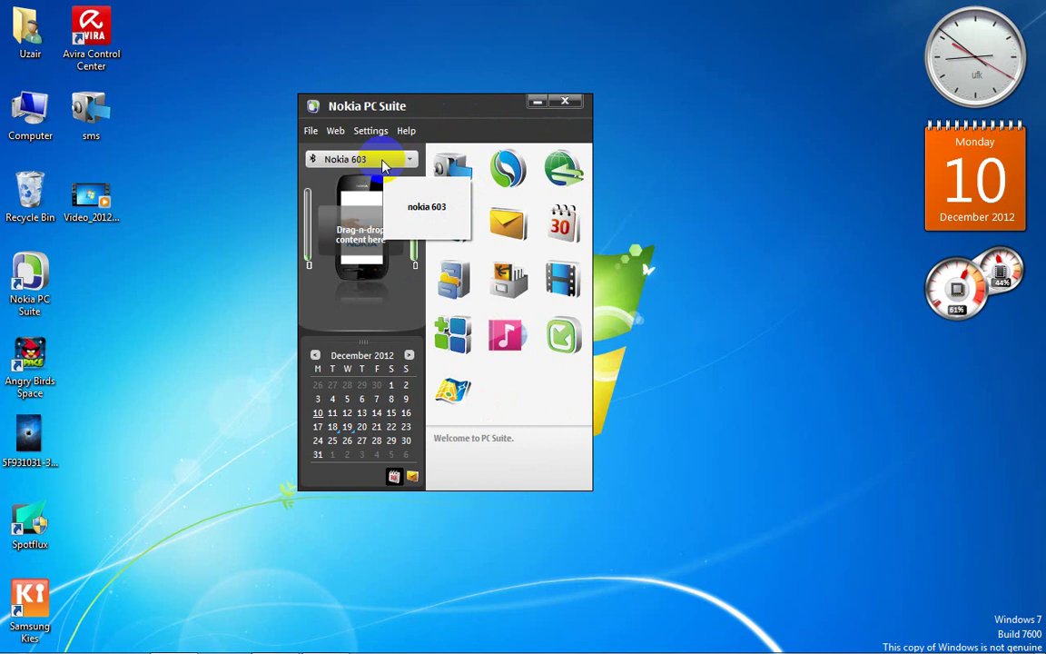
Rename the connected phone to 'nokia 603' through Settings > Rename phone
left_click(384, 163)
left_click(403, 154)
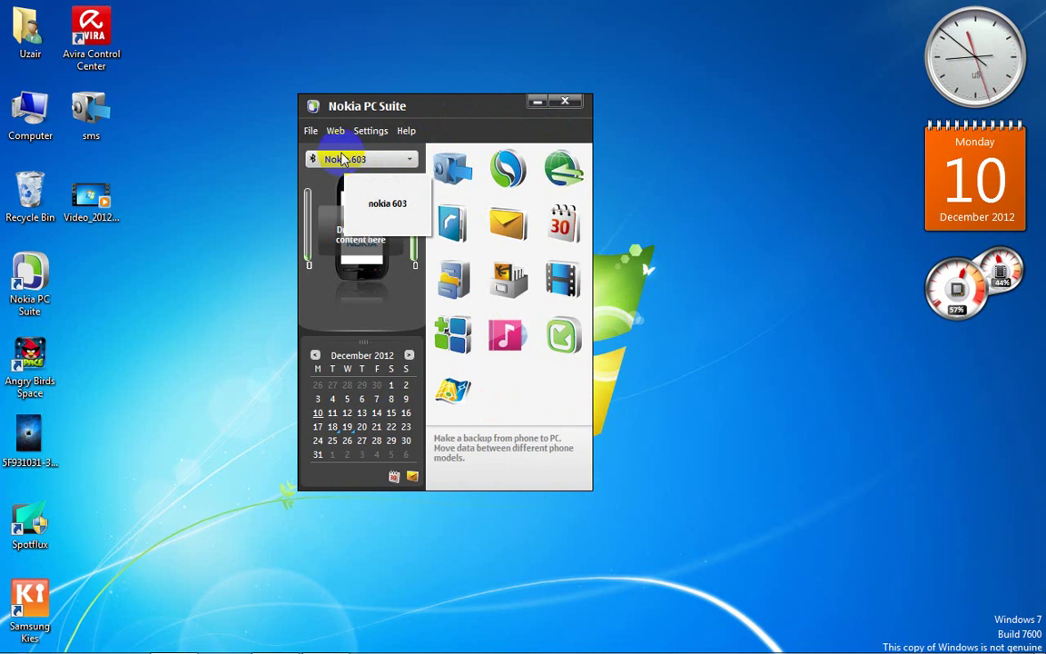
left_click(311, 130)
mouse_move(333, 133)
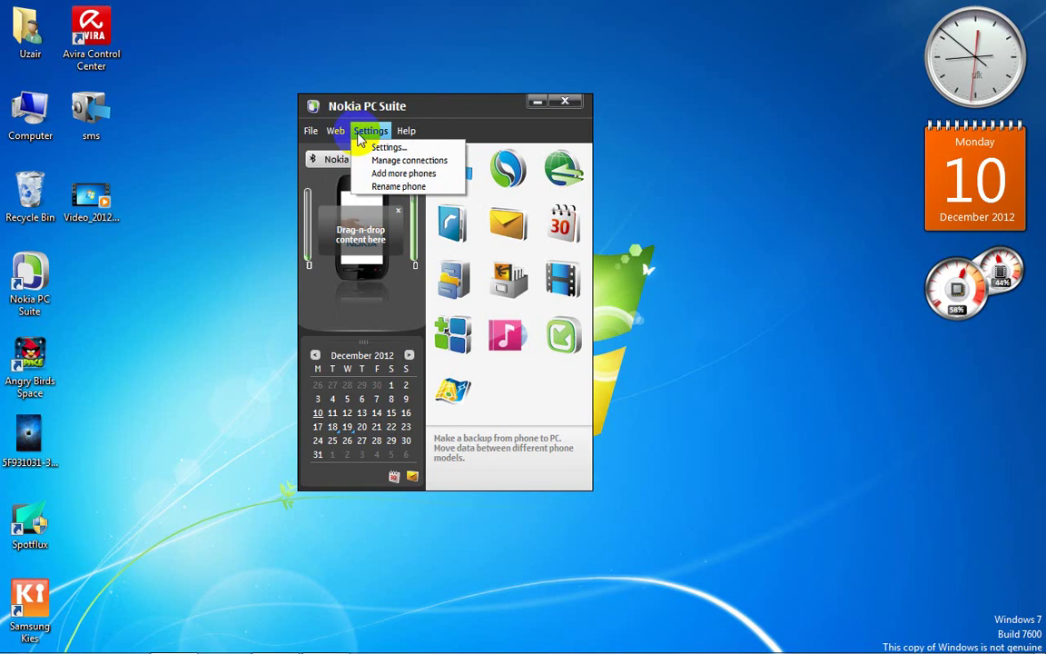
left_click(388, 187)
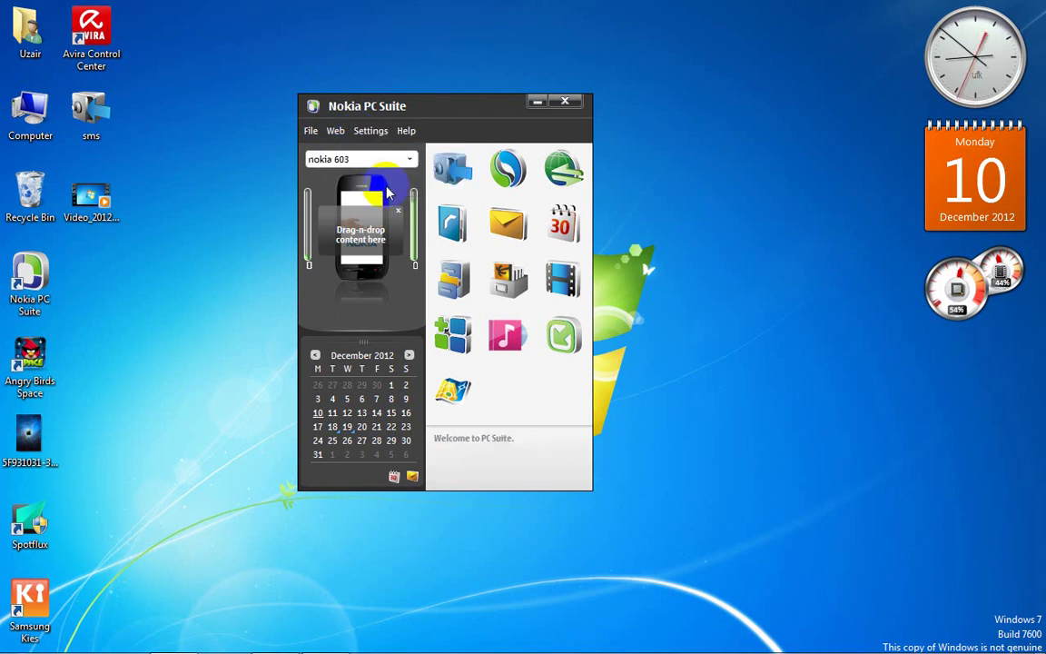
key("Return")
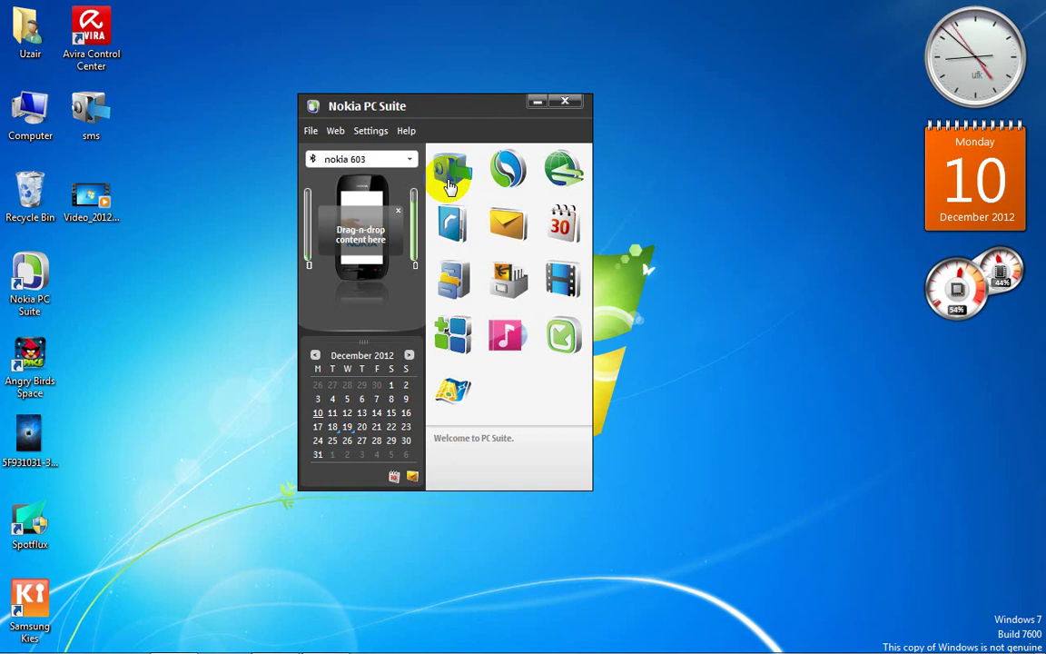
left_click(449, 185)
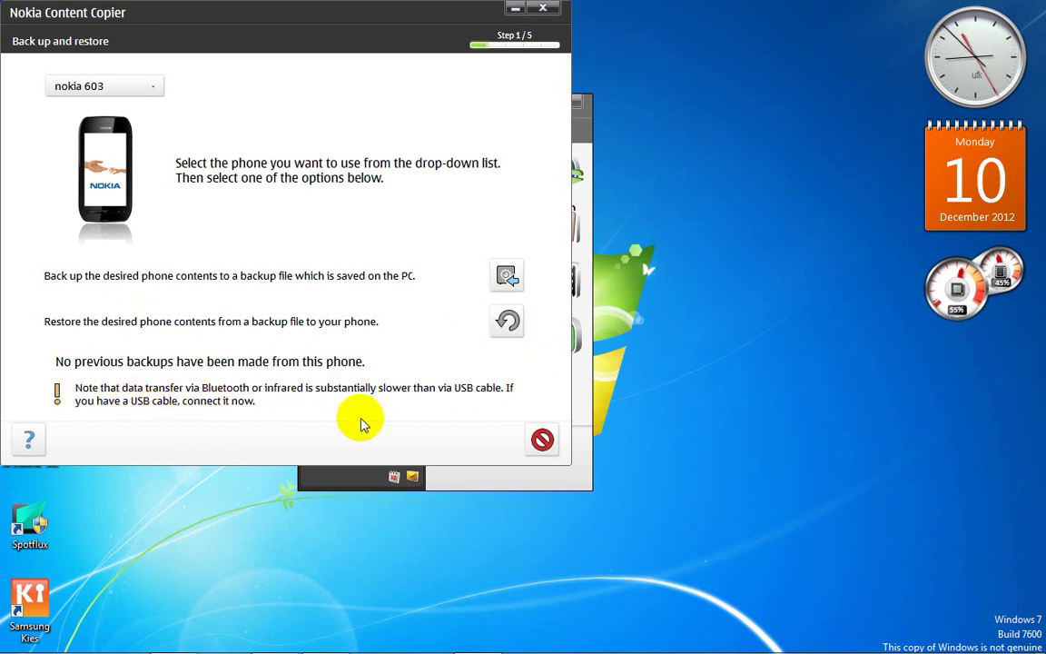
left_click(542, 439)
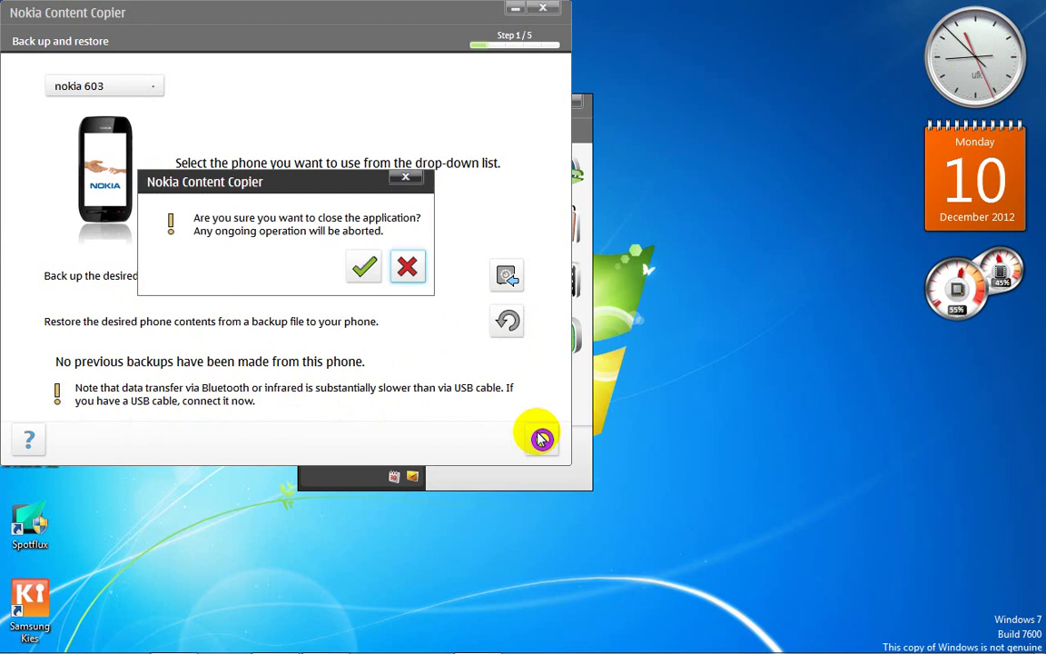
left_click(364, 268)
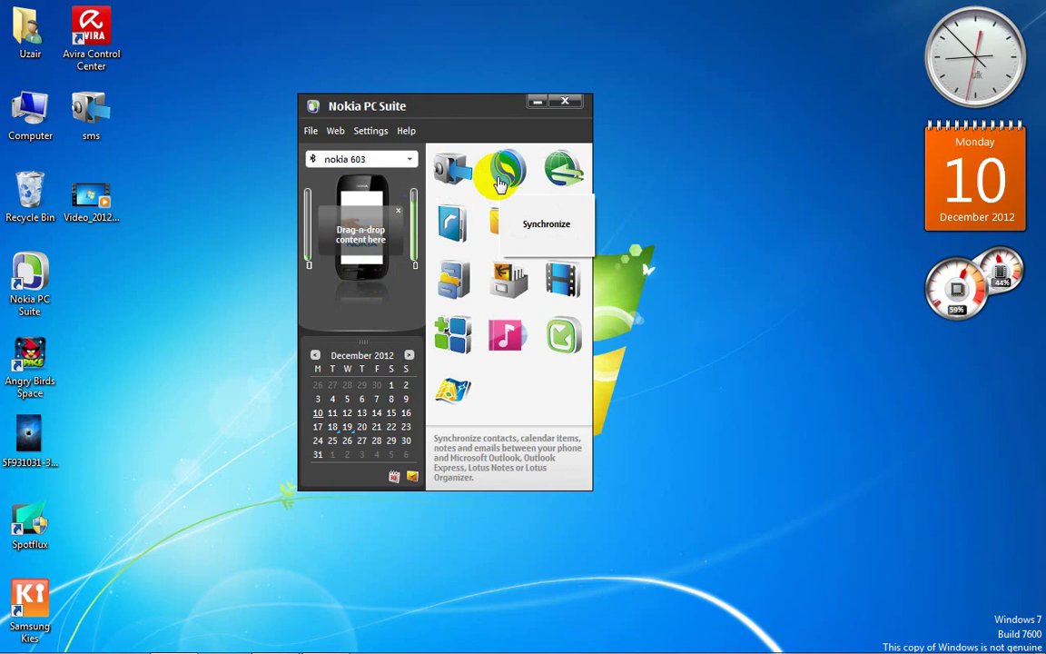
left_click(498, 182)
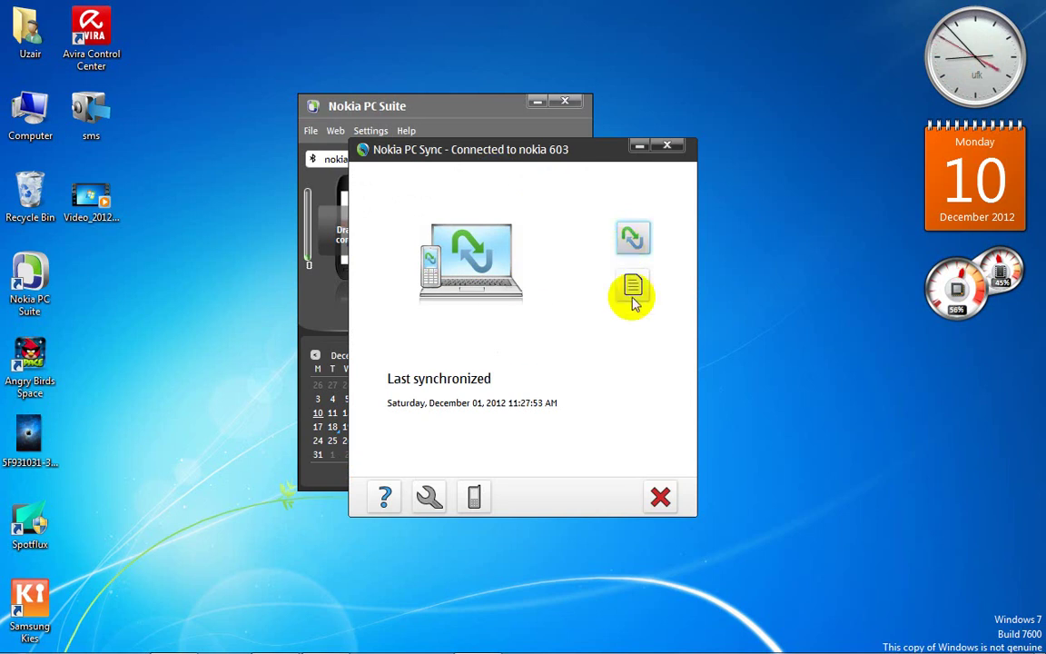
left_click(660, 500)
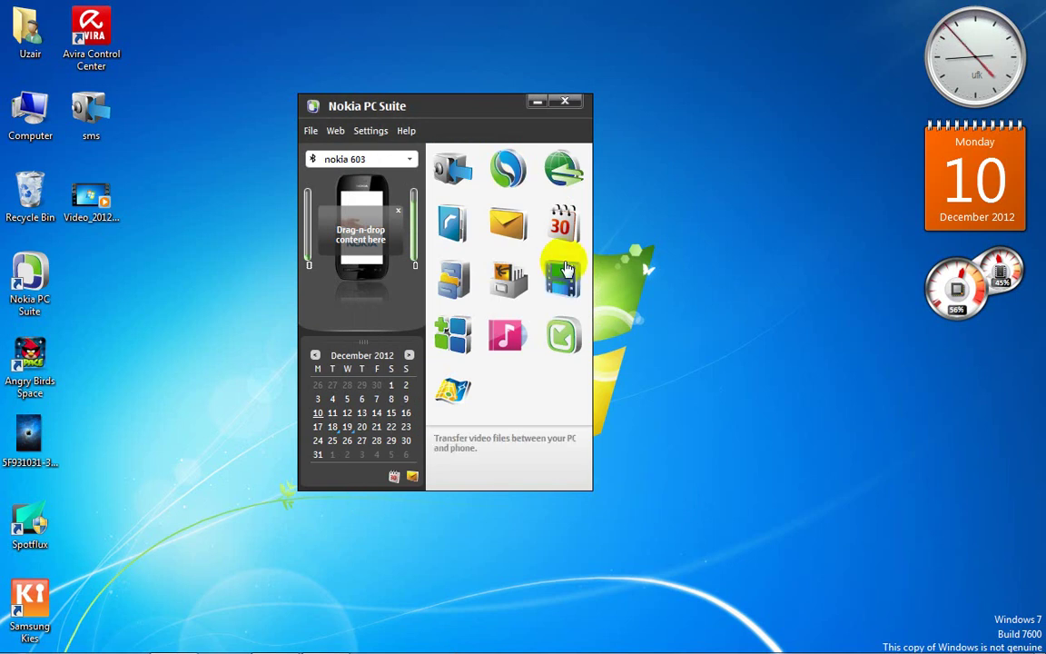
left_click(558, 180)
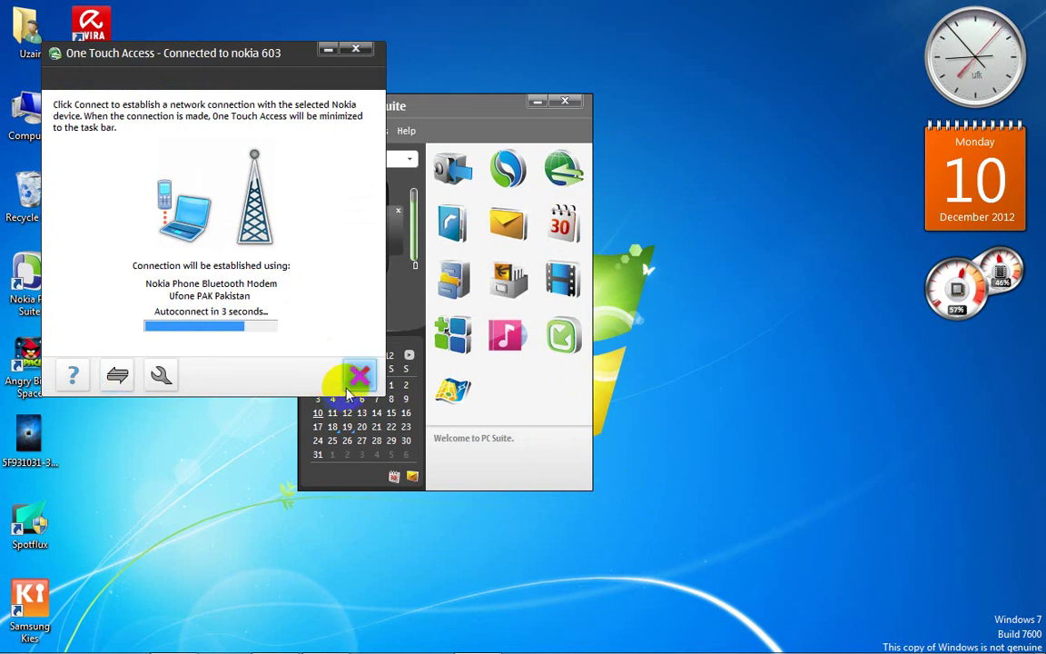
left_click(357, 375)
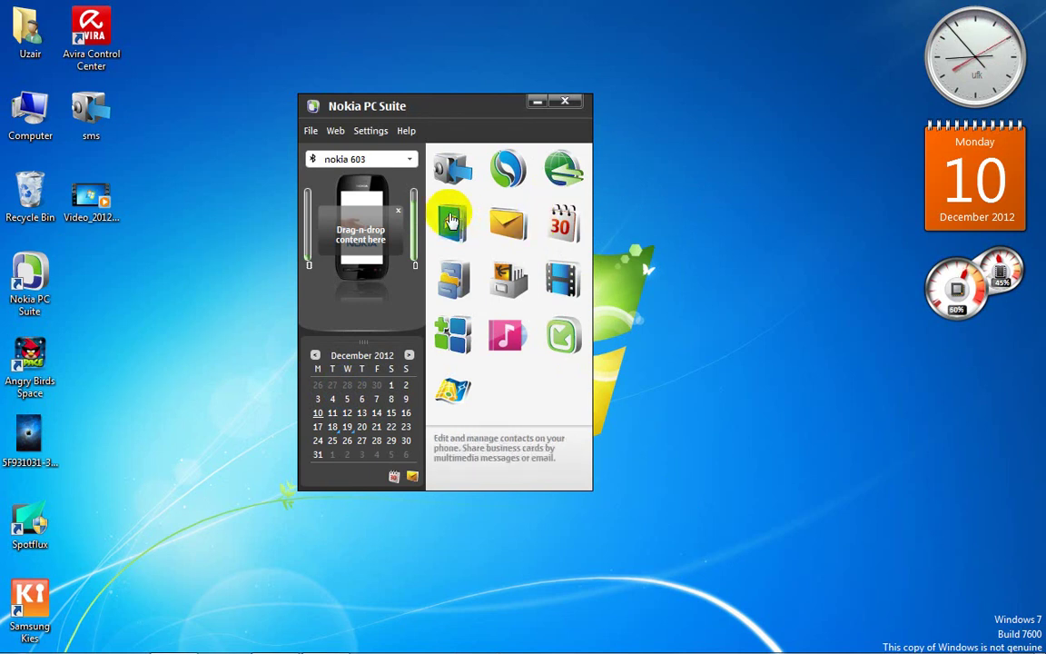
left_click(451, 221)
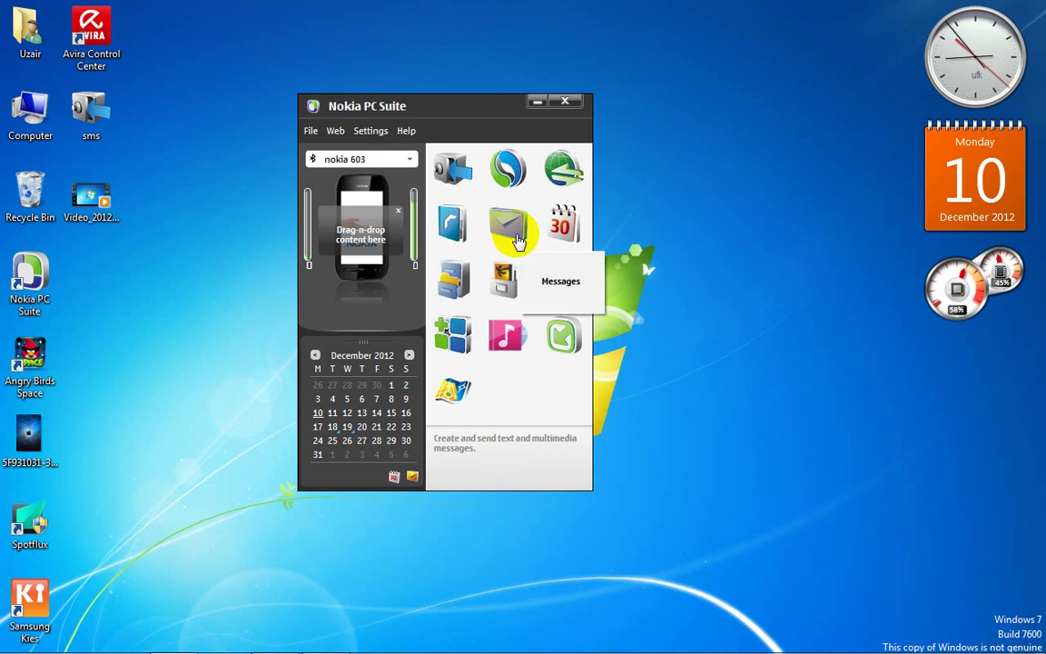
Start a new text message from the phone's messages, with the editor moved left
left_click(517, 241)
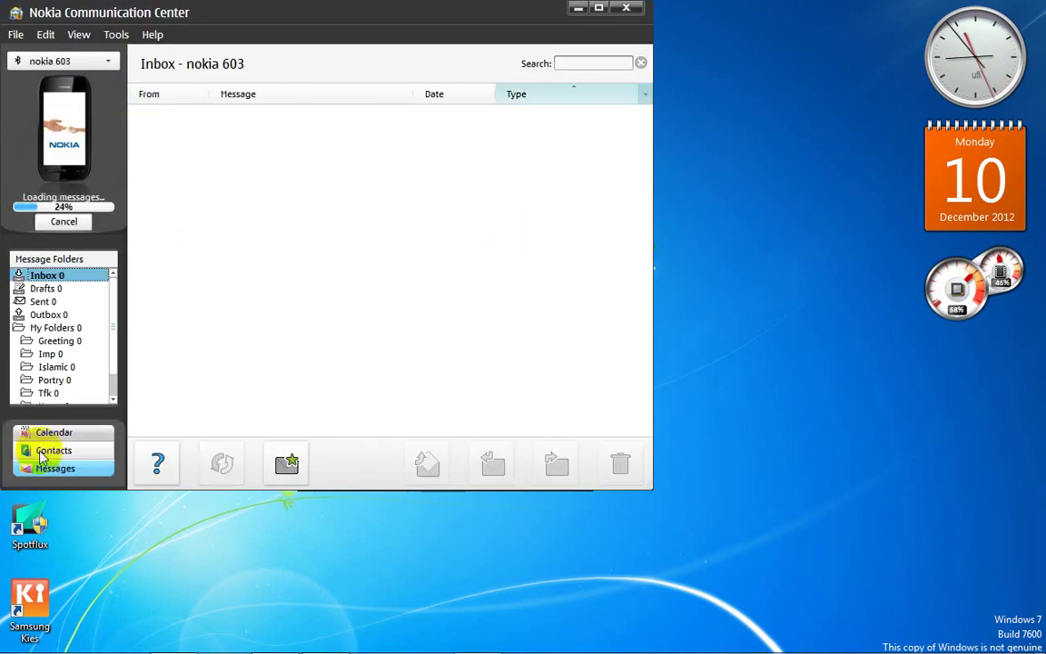
left_click(287, 463)
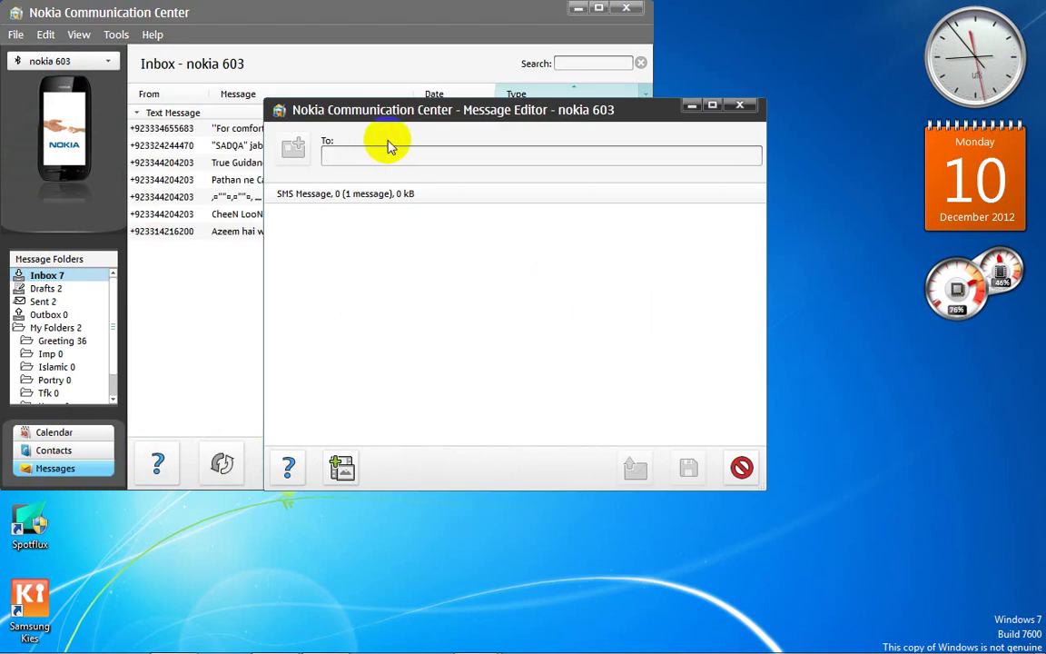
left_click_drag(396, 125, 140, 129)
Address the SMS to the recipient's phone number and write 'i will be late'
left_click(141, 153)
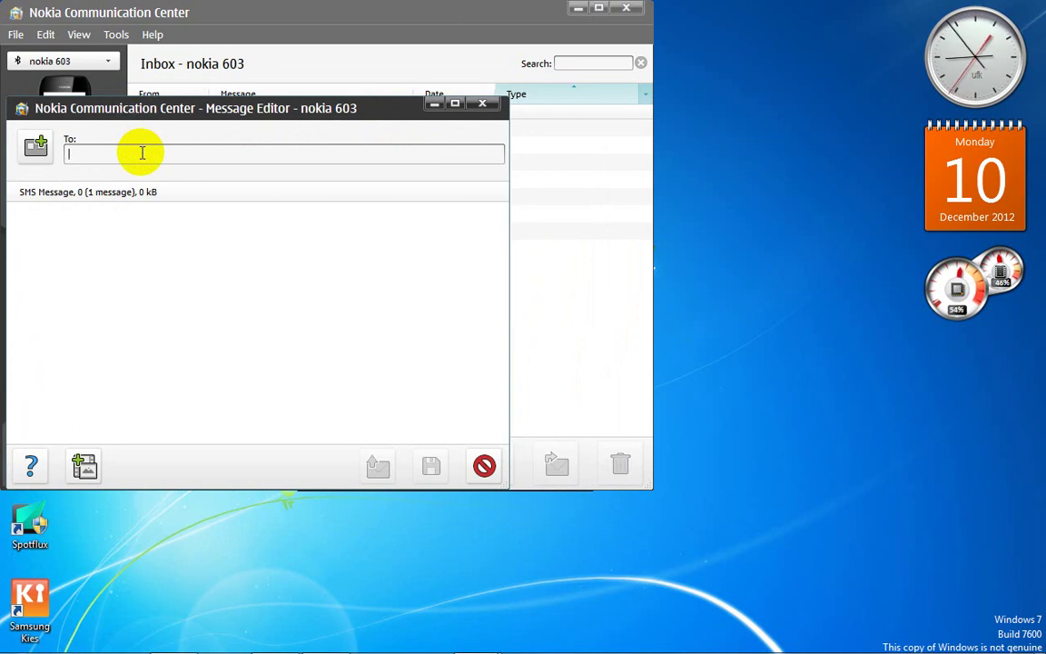
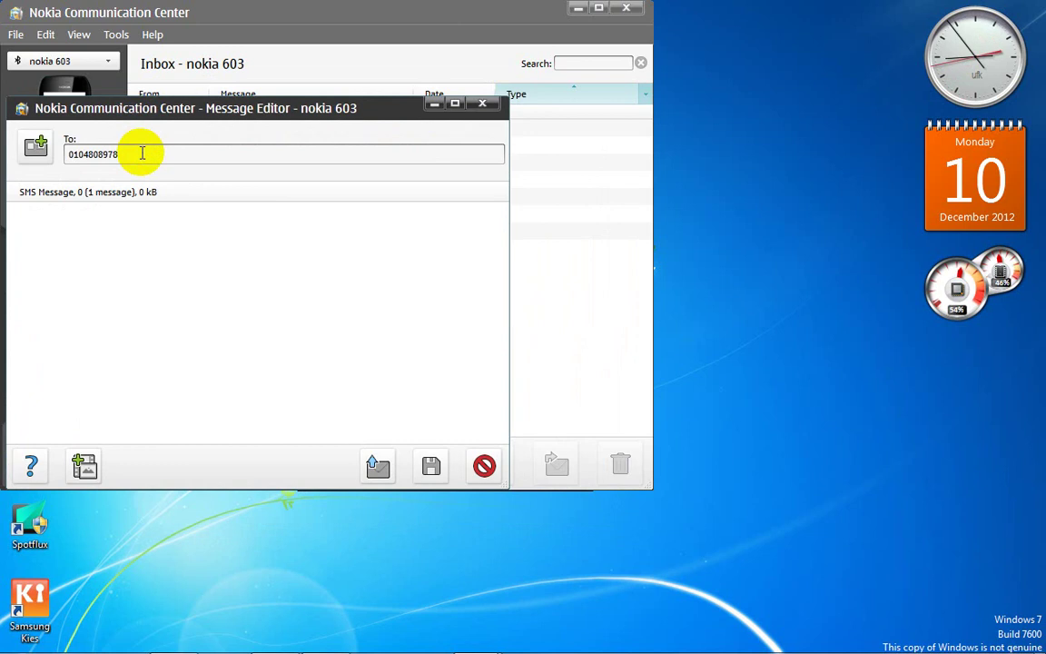
left_click(145, 288)
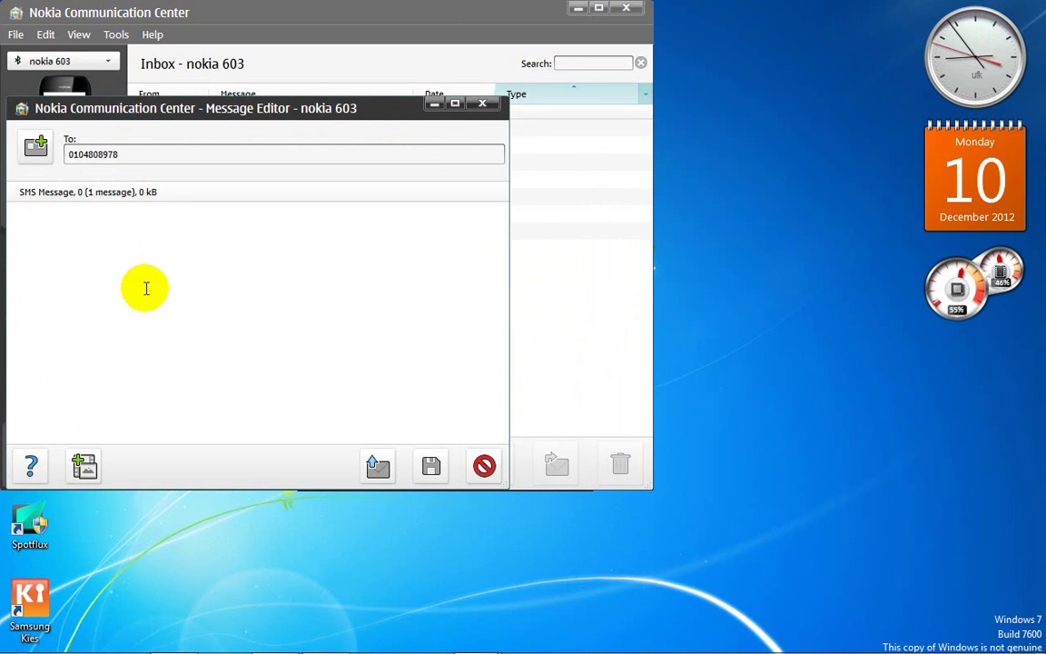
type("i will be late")
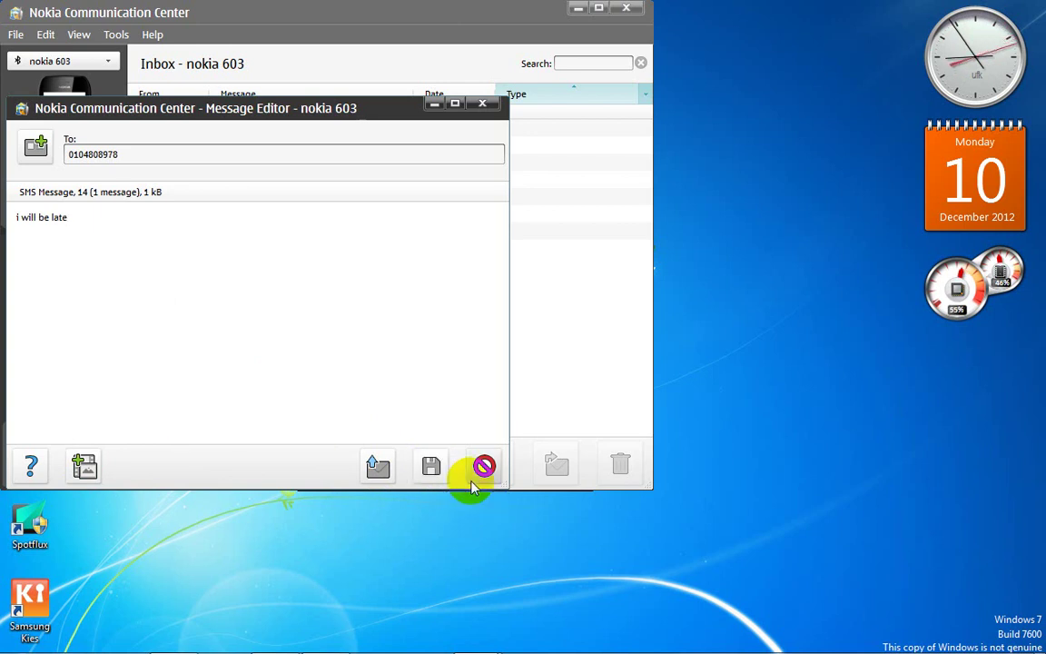
Keep the message as a draft and close Nokia Communication Center
left_click(480, 468)
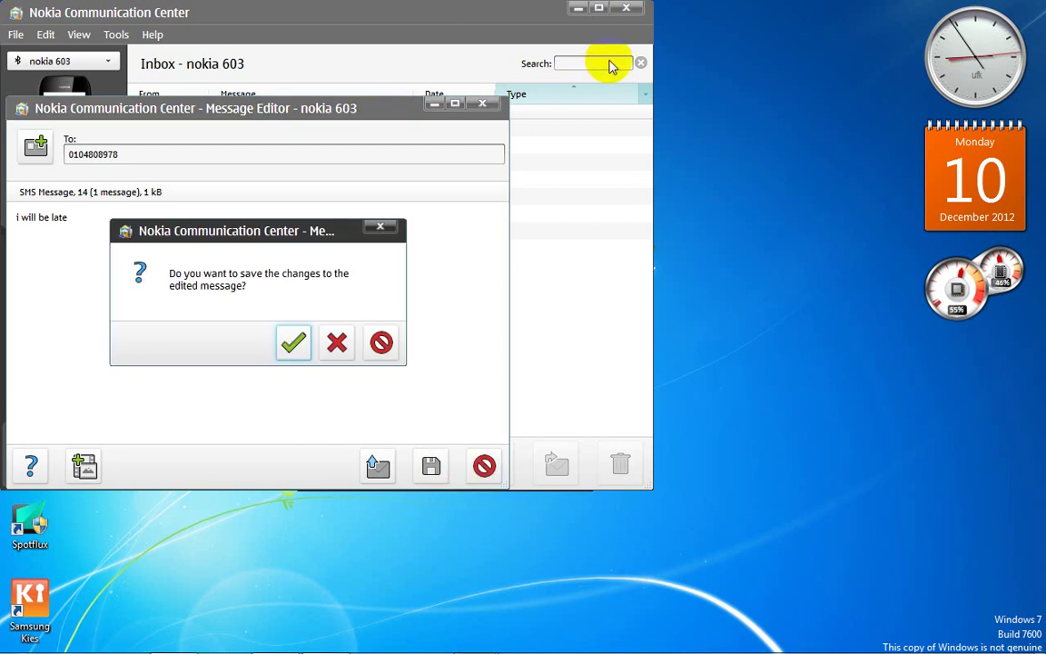
left_click(294, 346)
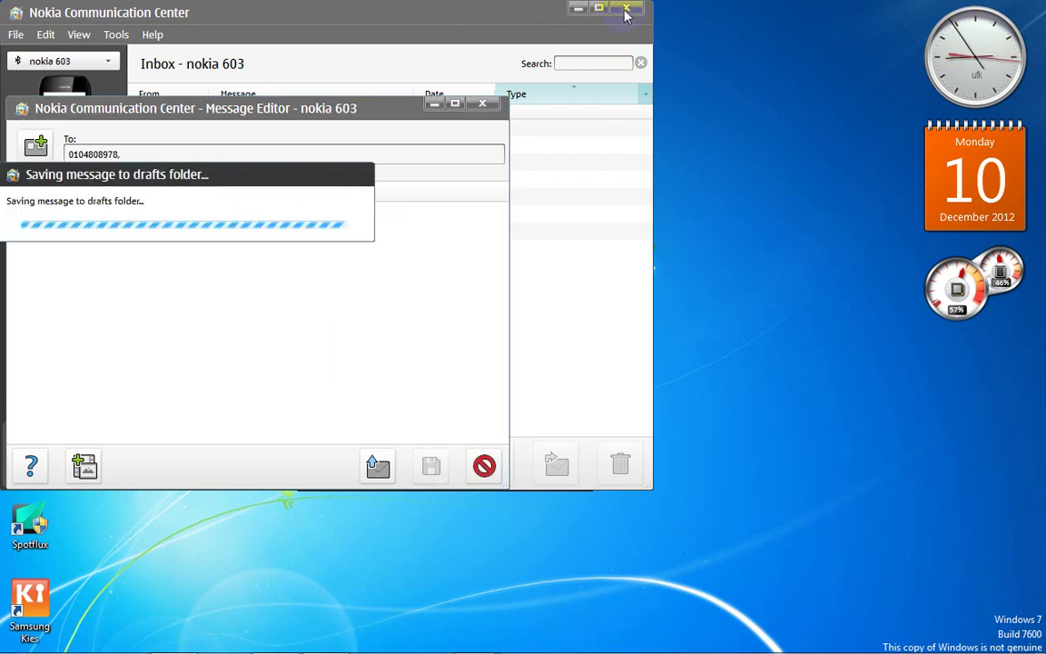
left_click(631, 10)
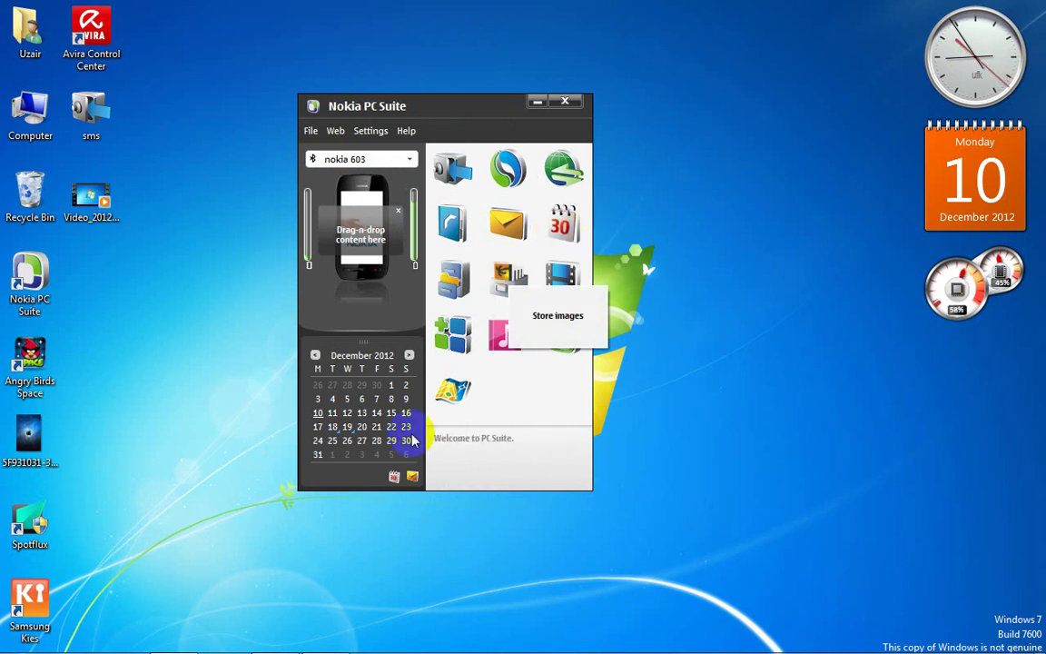
mouse_move(346, 432)
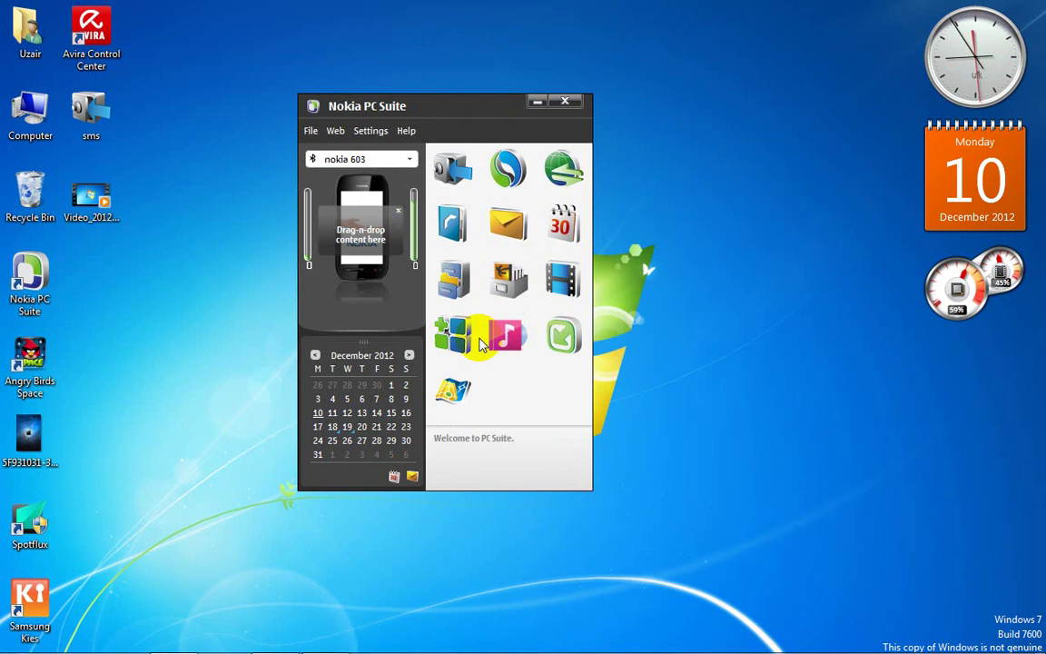
left_click(562, 228)
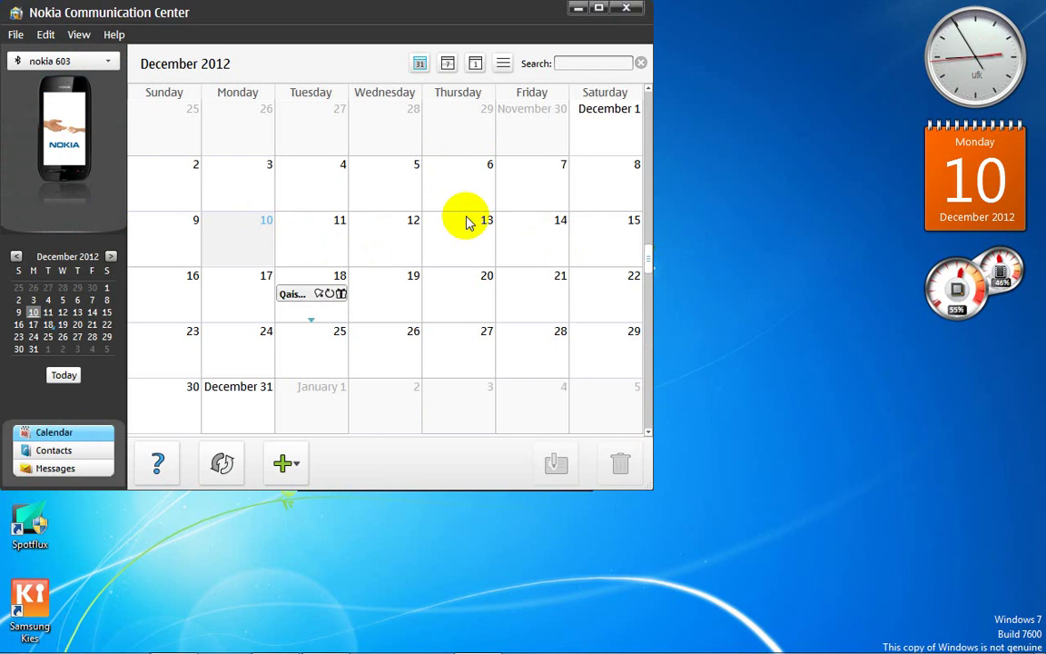
left_click(617, 7)
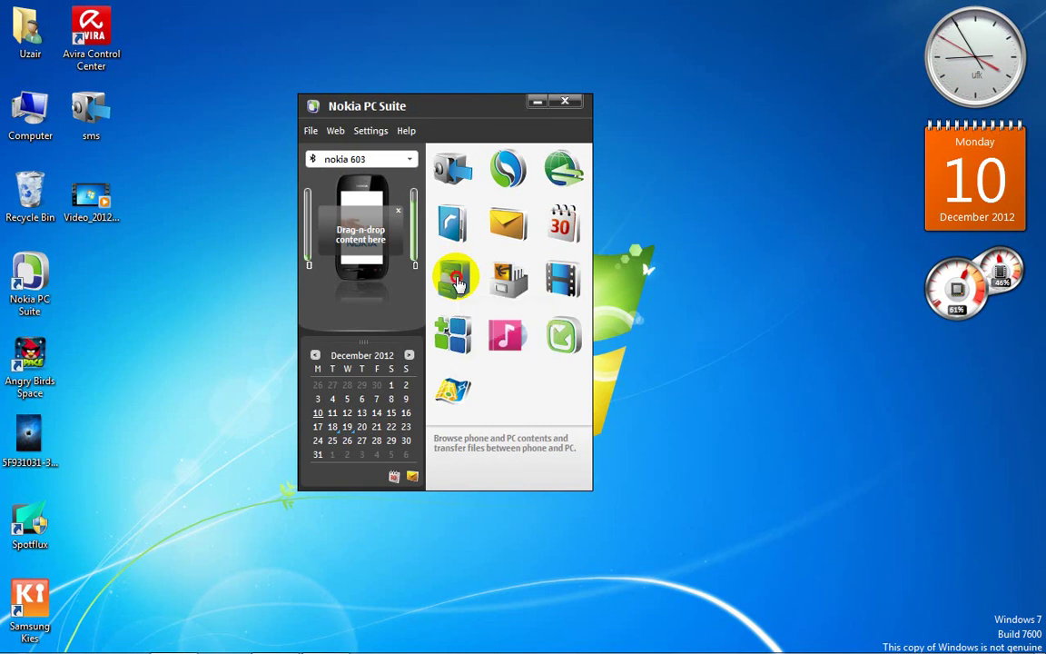
Check free space on Mass memory, Phone memory and Memory card, then minimise Explorer and PC Suite
left_click(457, 283)
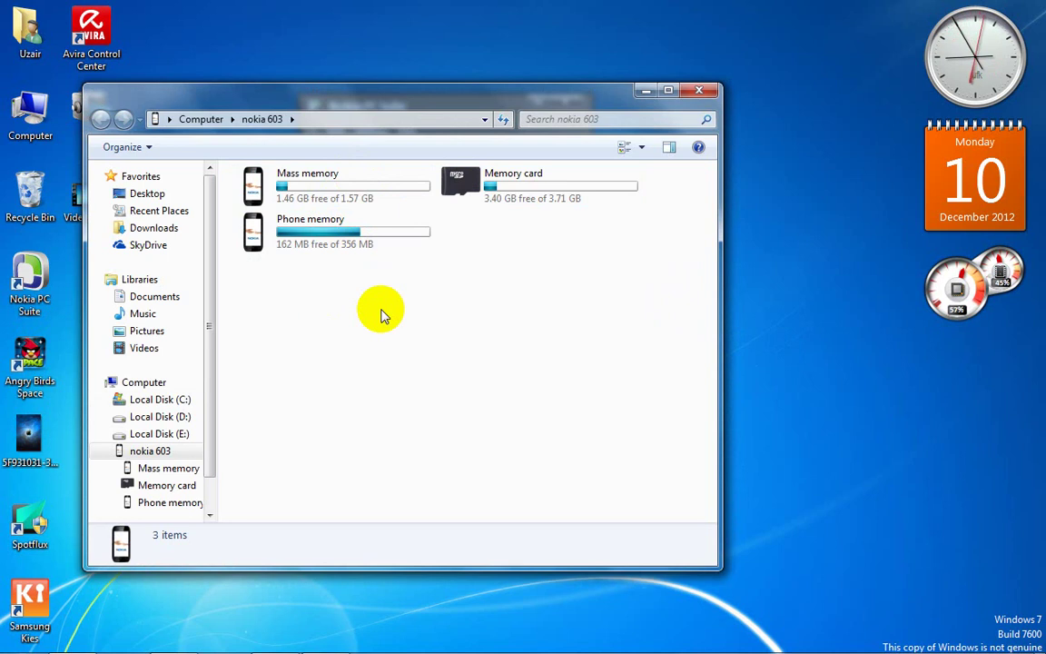
mouse_move(350, 195)
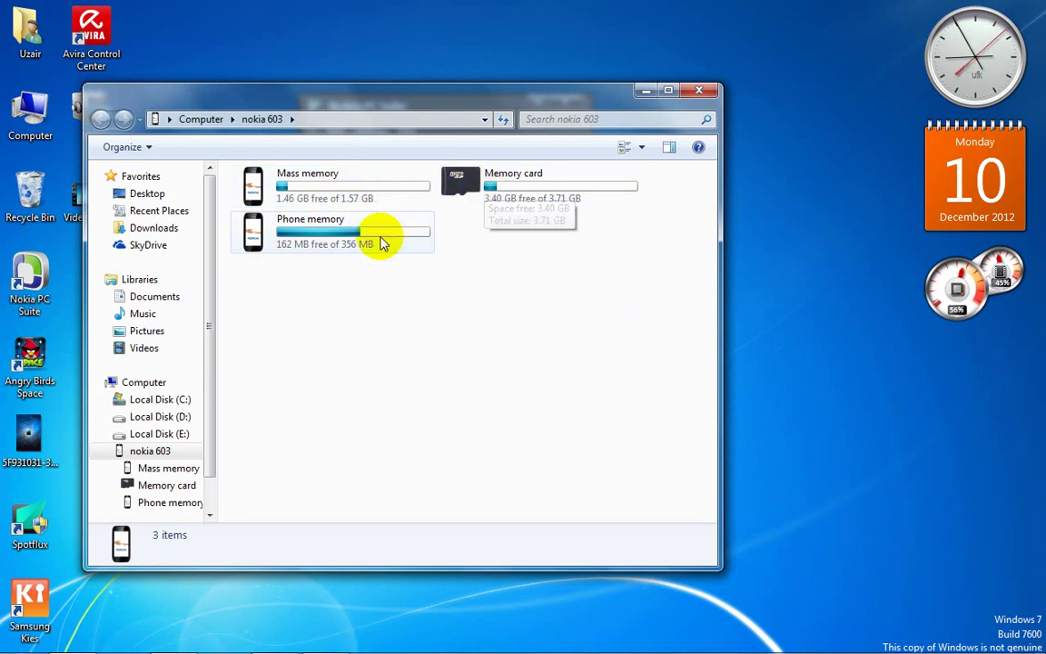
mouse_move(382, 244)
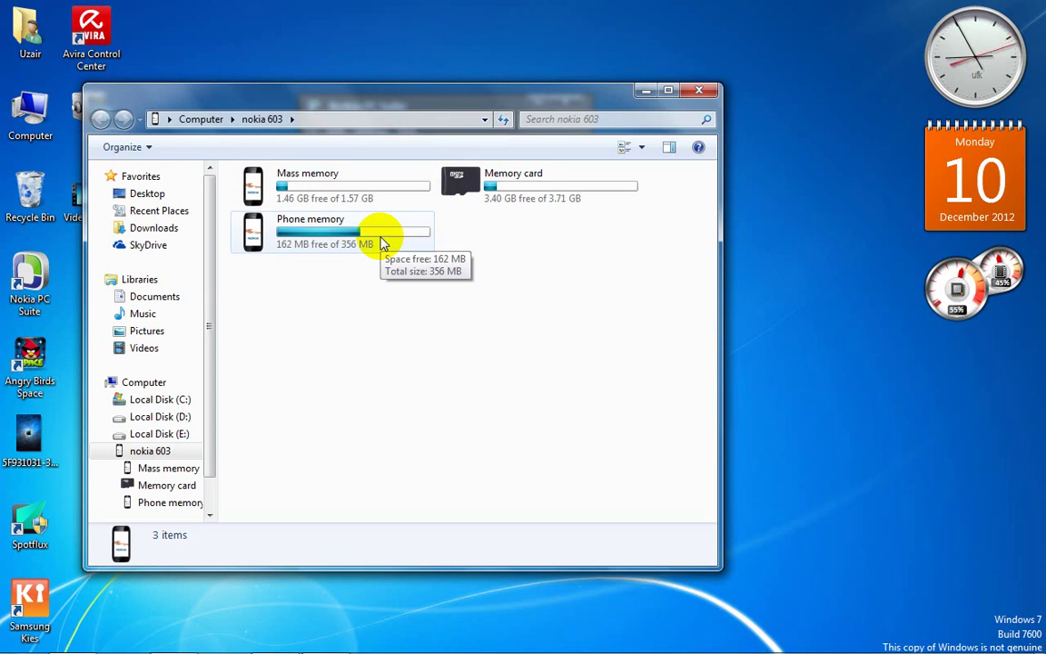
left_click(648, 92)
left_click(535, 107)
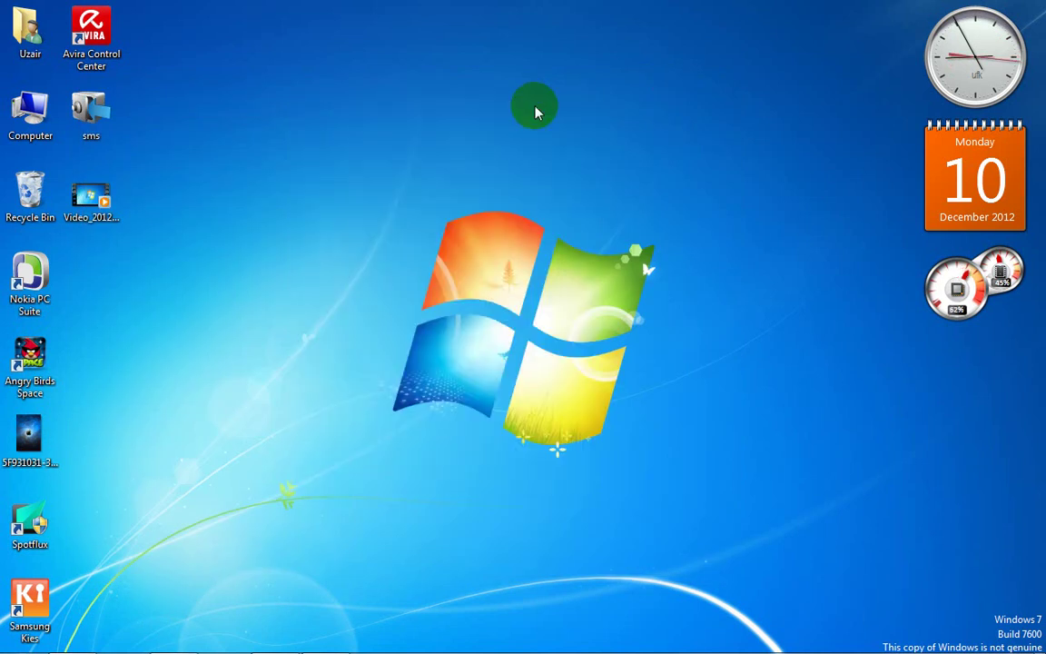
Paste the copied desktop JPEG image onto the nokia 603 Memory card, then close Explorer
right_click(44, 455)
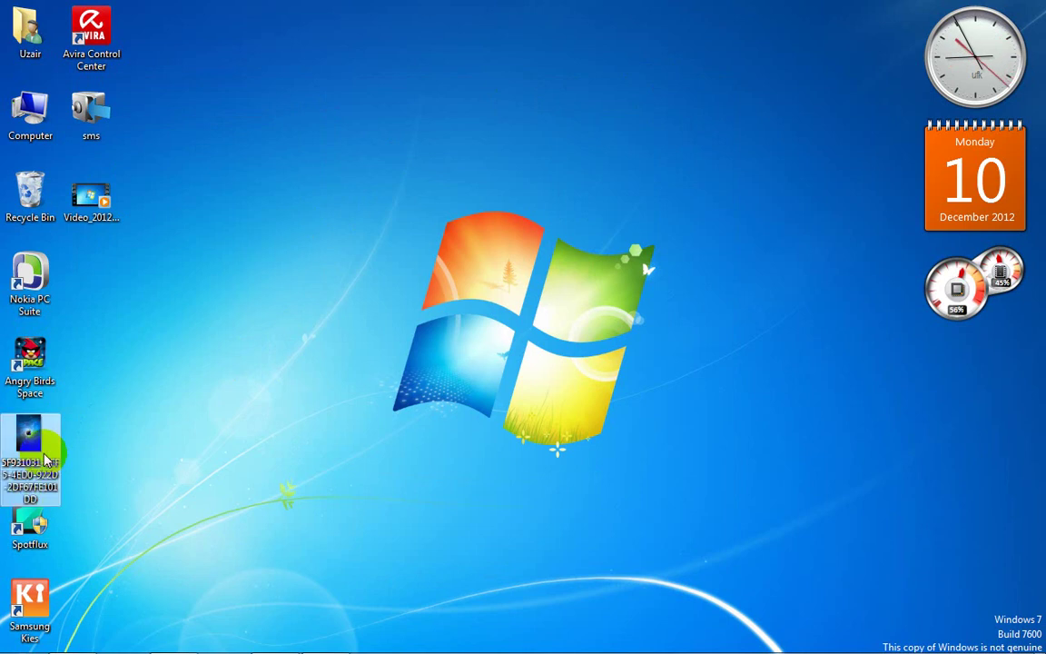
left_click(133, 357)
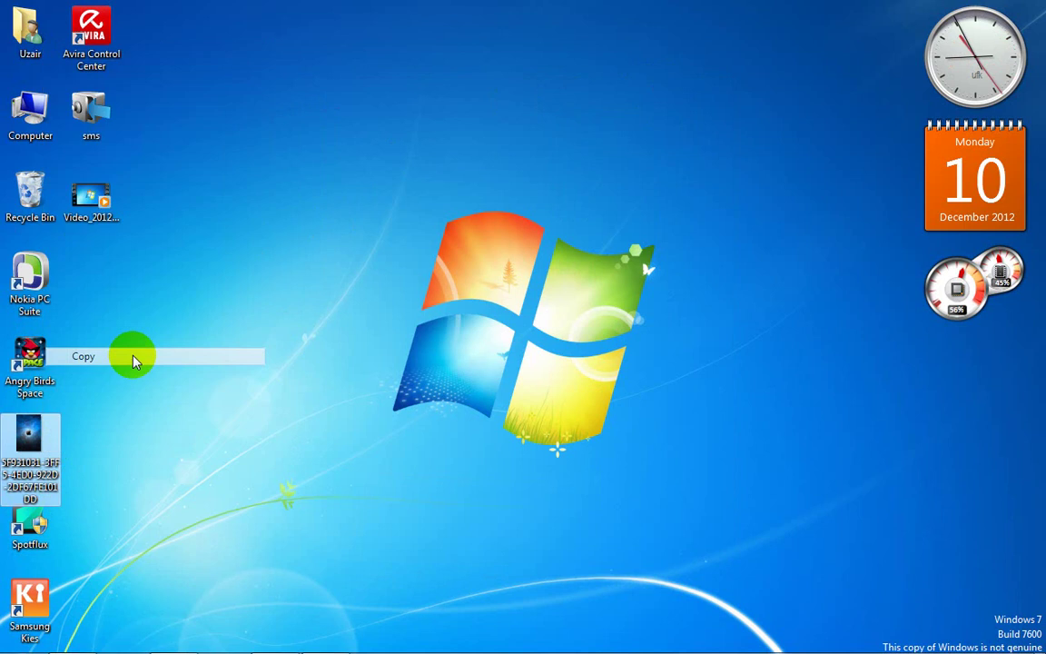
left_click(173, 638)
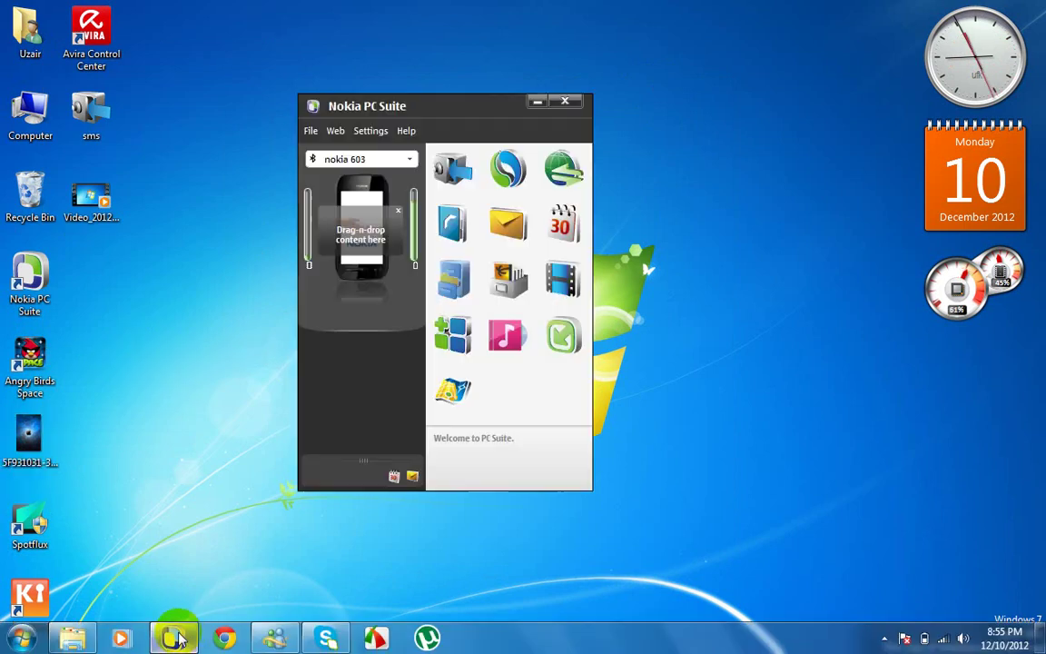
left_click(451, 304)
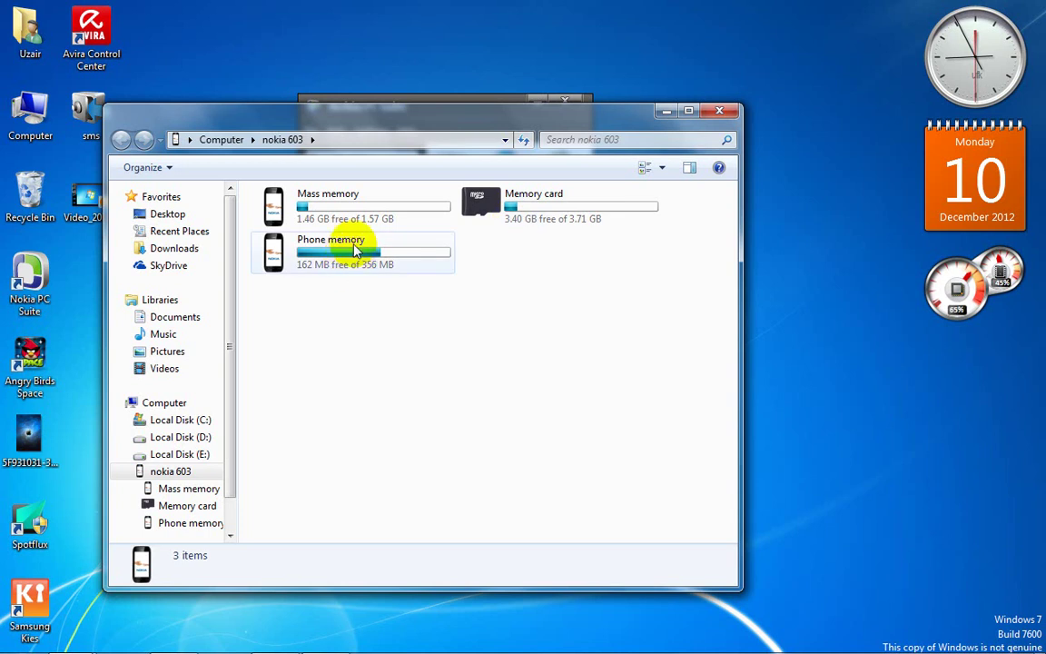
double_click(476, 218)
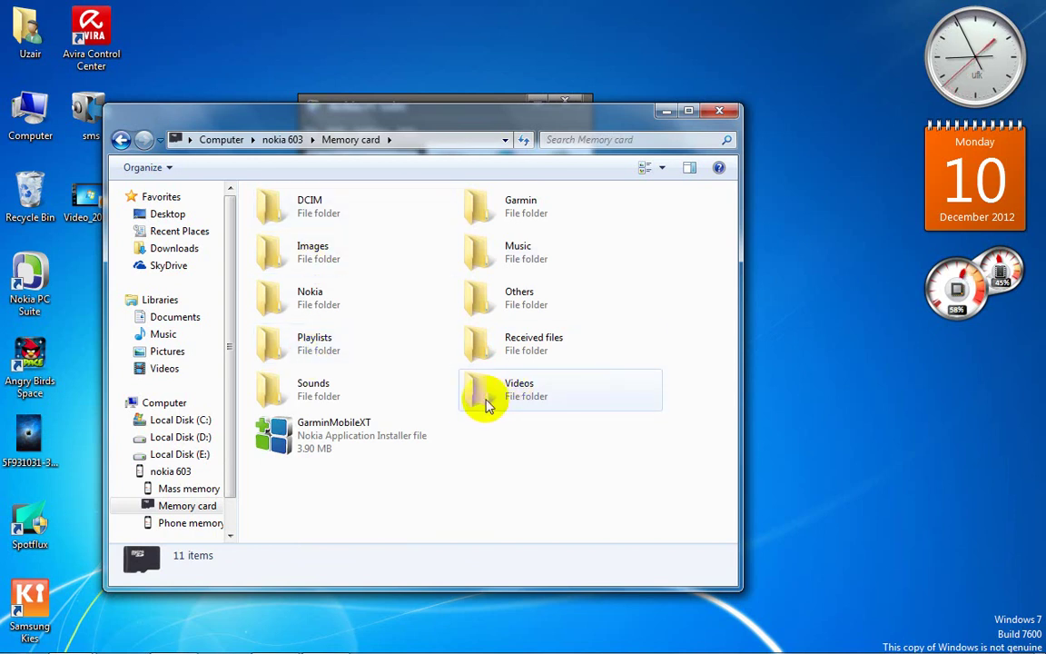
right_click(506, 451)
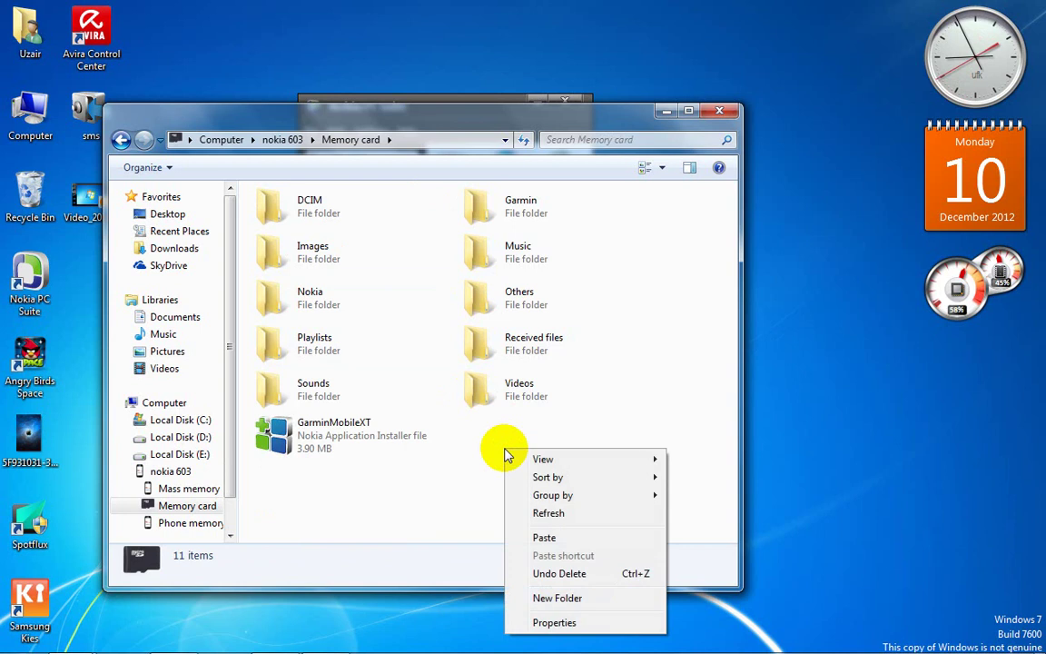
left_click(545, 538)
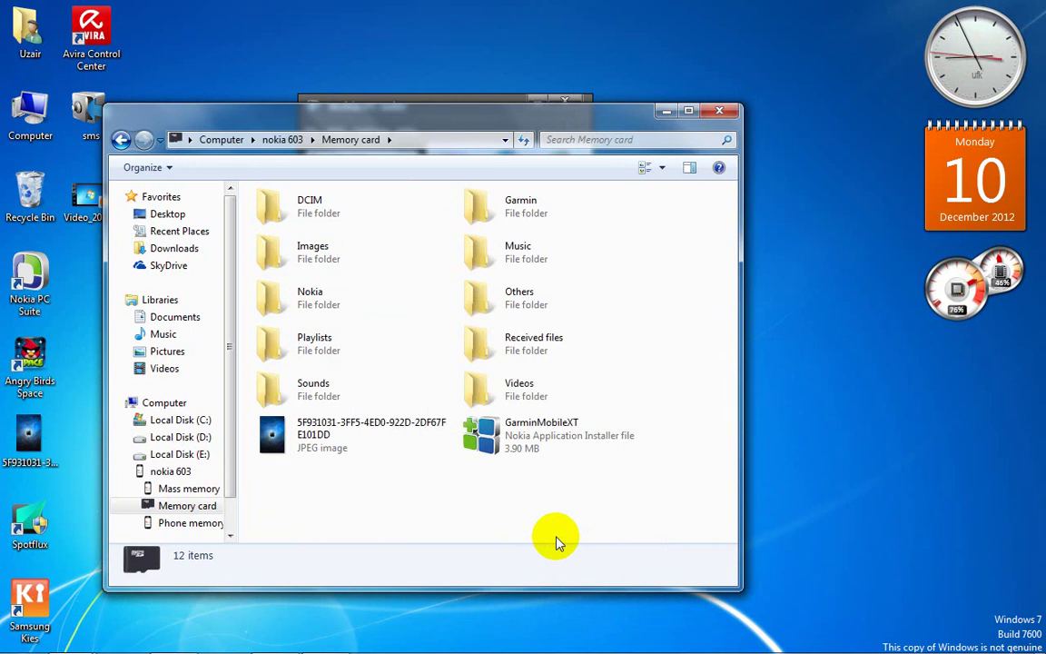
left_click(718, 111)
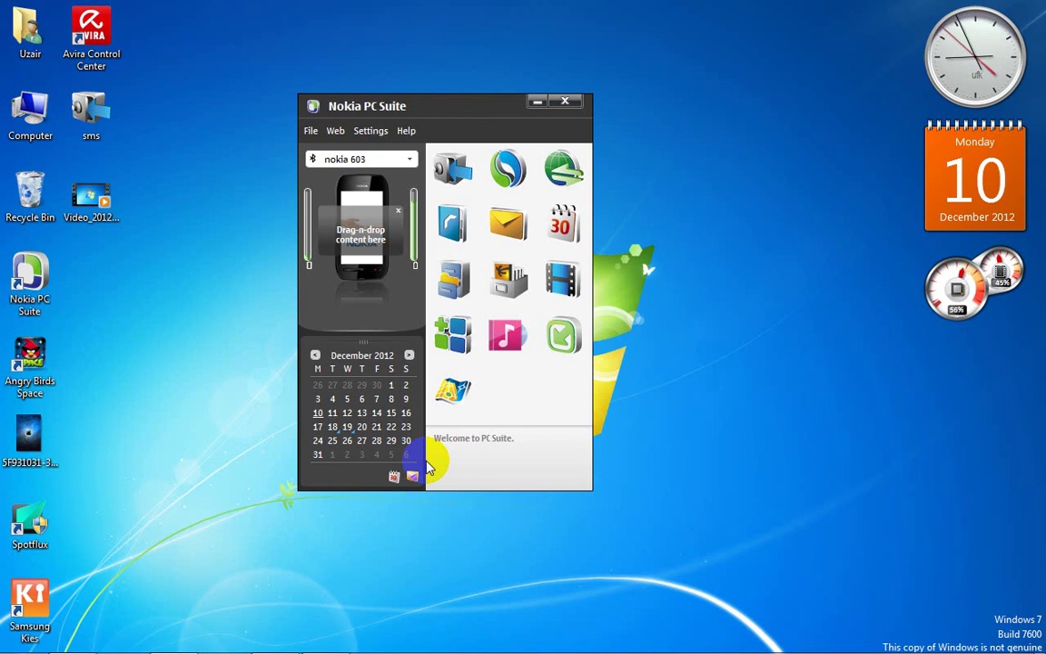
Open Image Store connected to nokia 603, dismissing the Phone Selector dialog
left_click(510, 281)
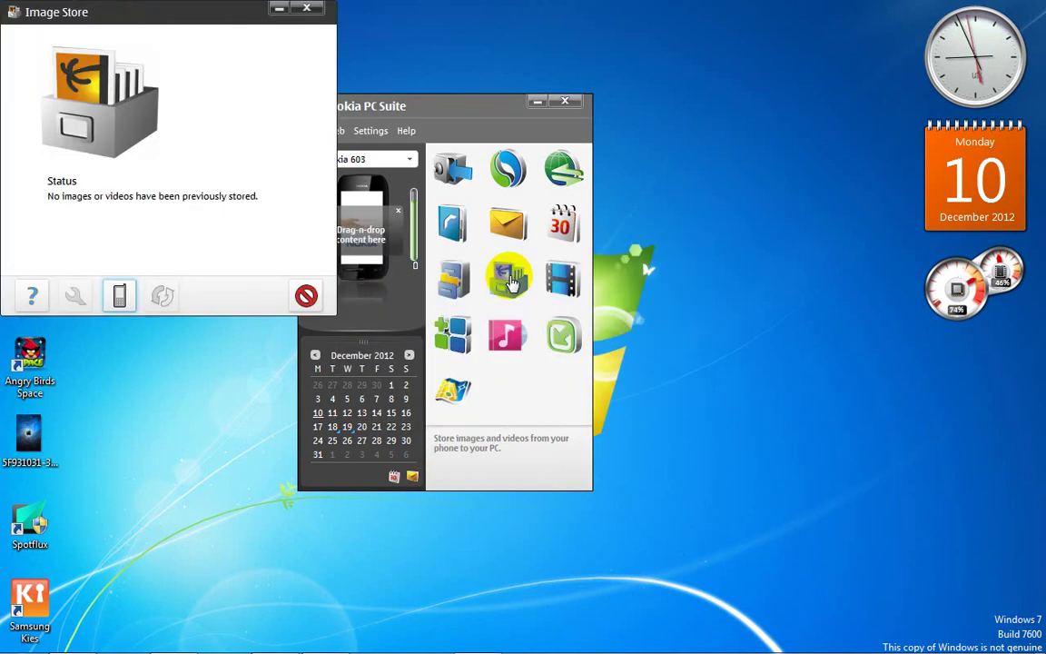
left_click(117, 299)
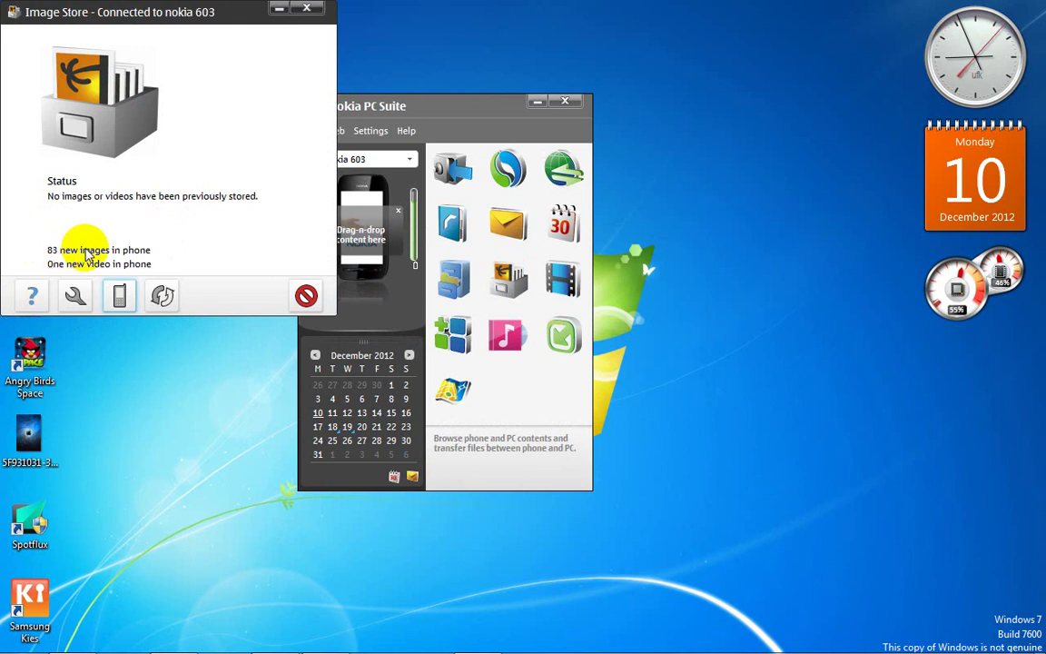
left_click(114, 299)
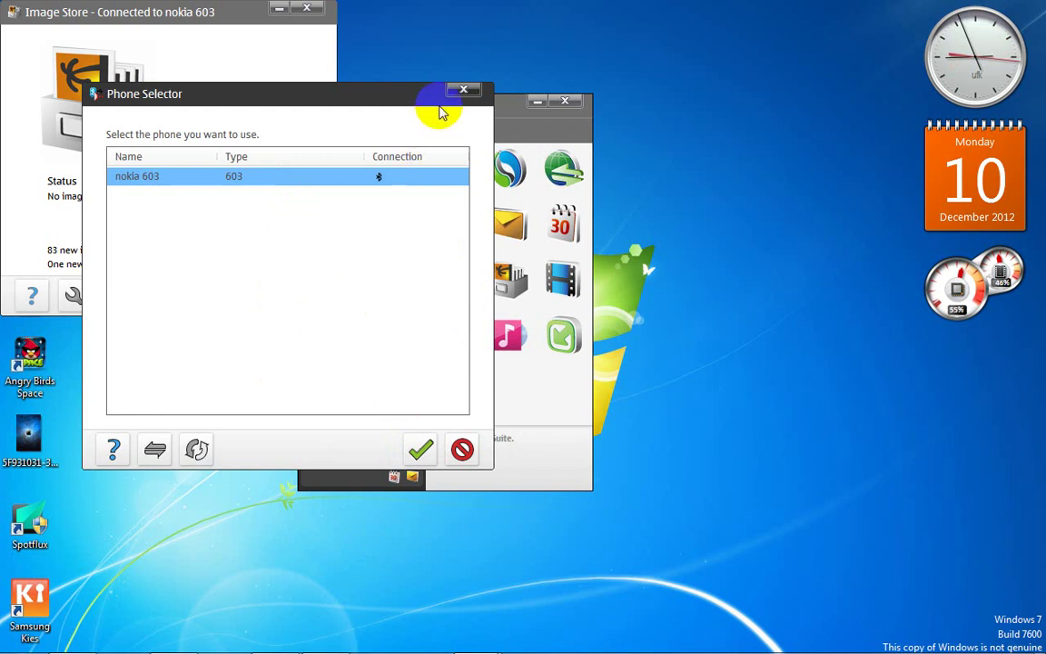
left_click(462, 89)
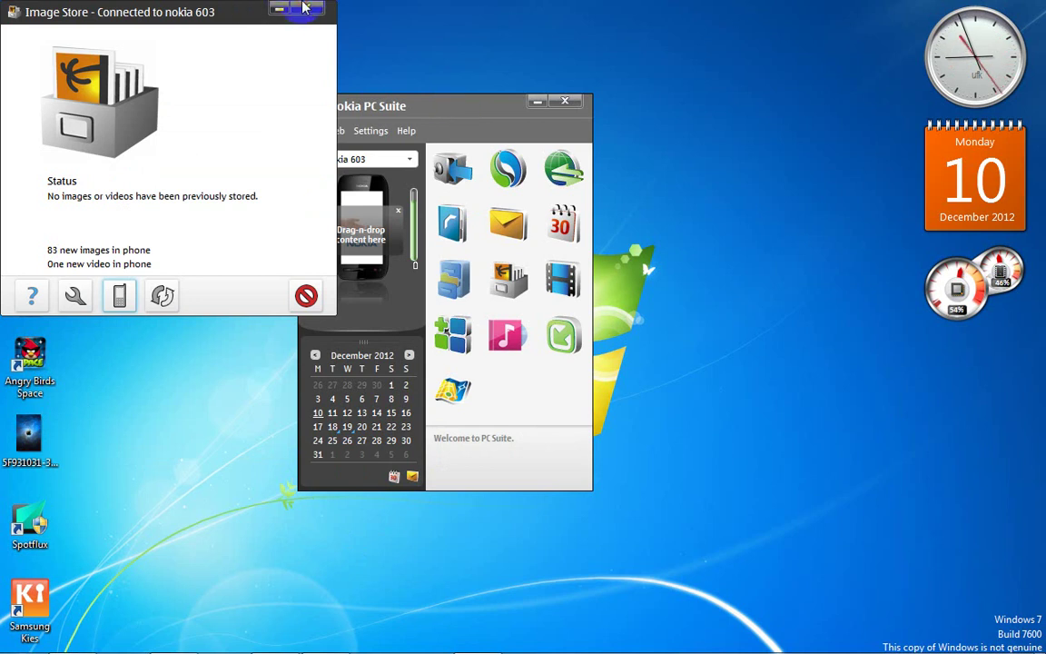
Close the Image Store window
left_click(305, 8)
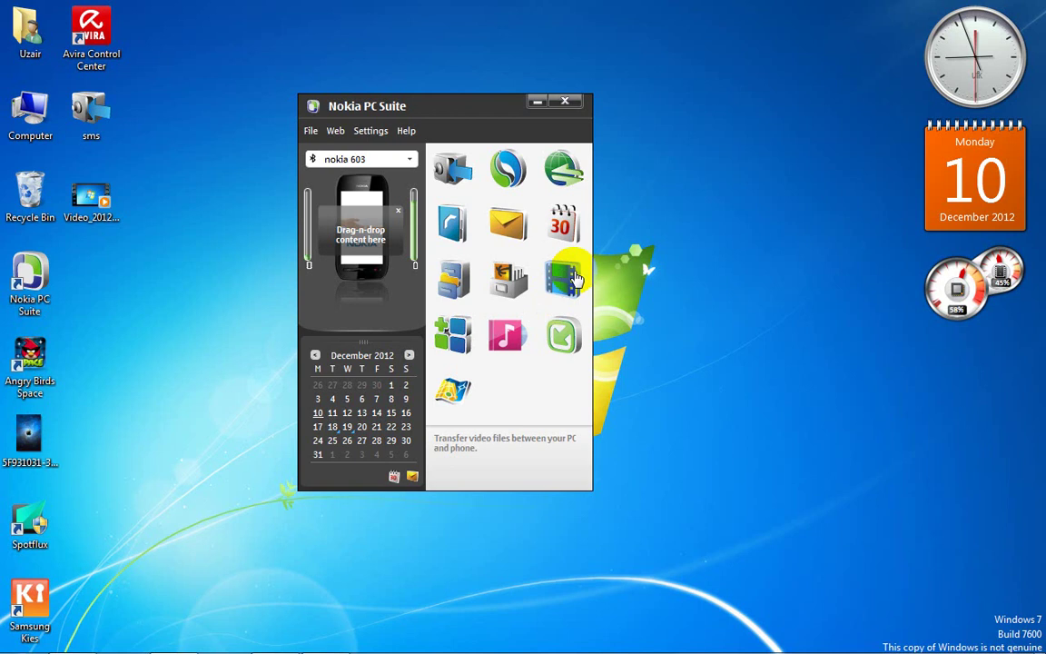
Launch Nokia Video Manager and advance its setup wizard to the folder location settings
left_click(575, 277)
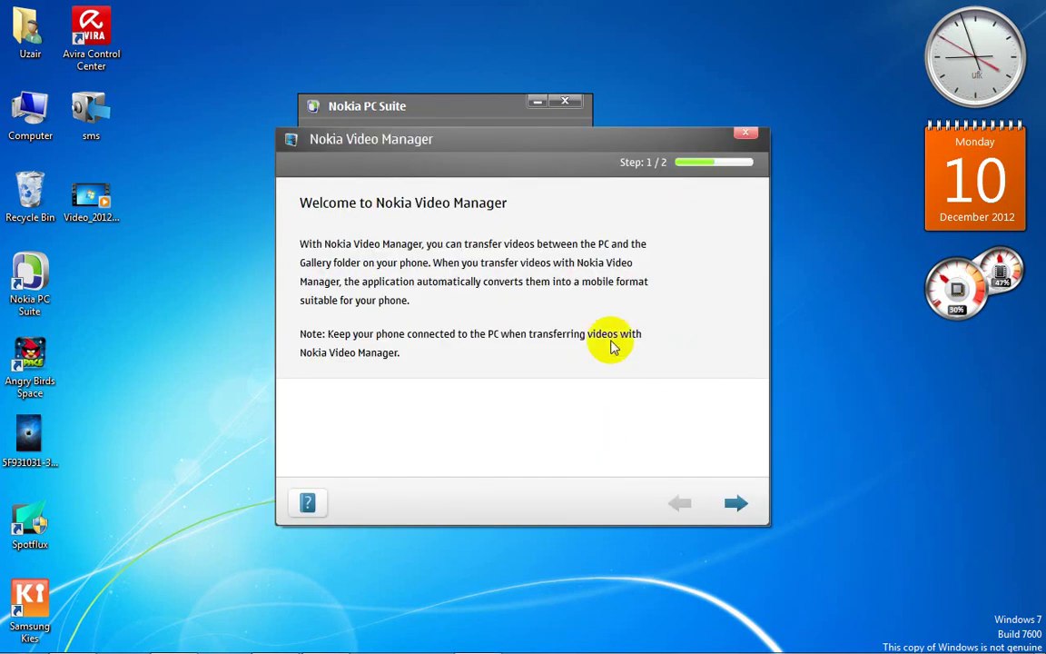
left_click(737, 503)
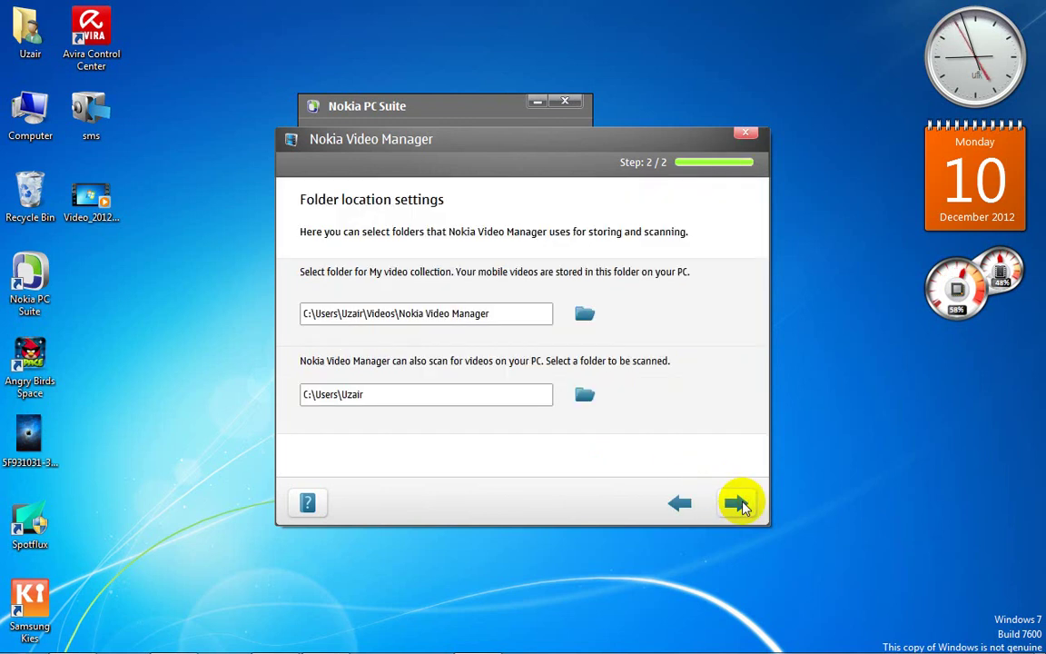
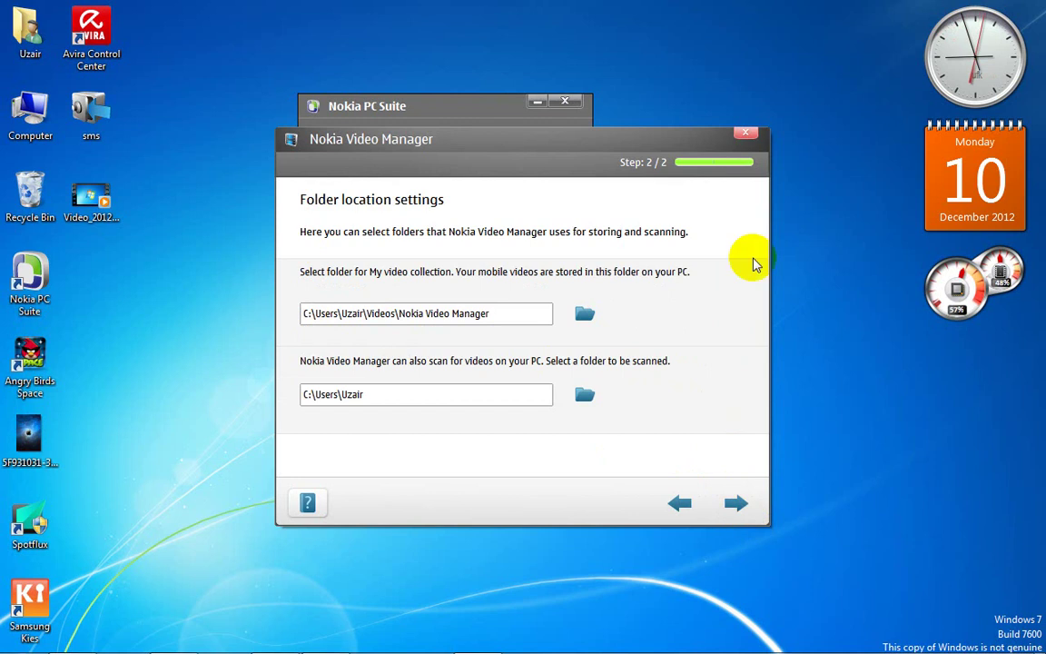
Close the Nokia Video Manager window to return to the PC Suite main window
left_click(744, 134)
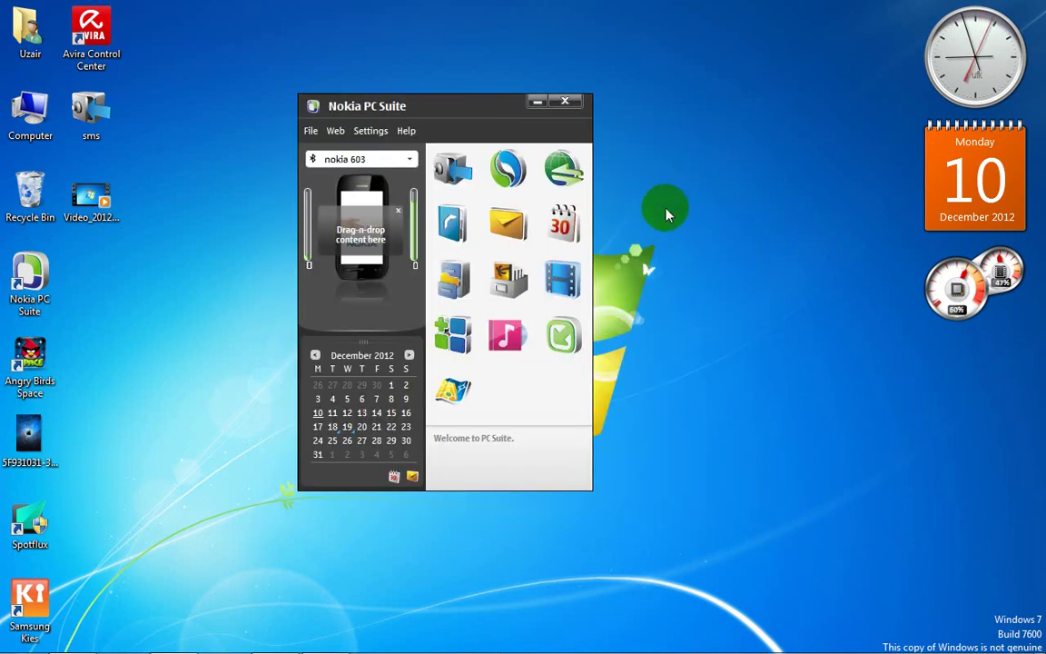
Open the Nokia Application Installer and switch its browse location to Computer
left_click(448, 354)
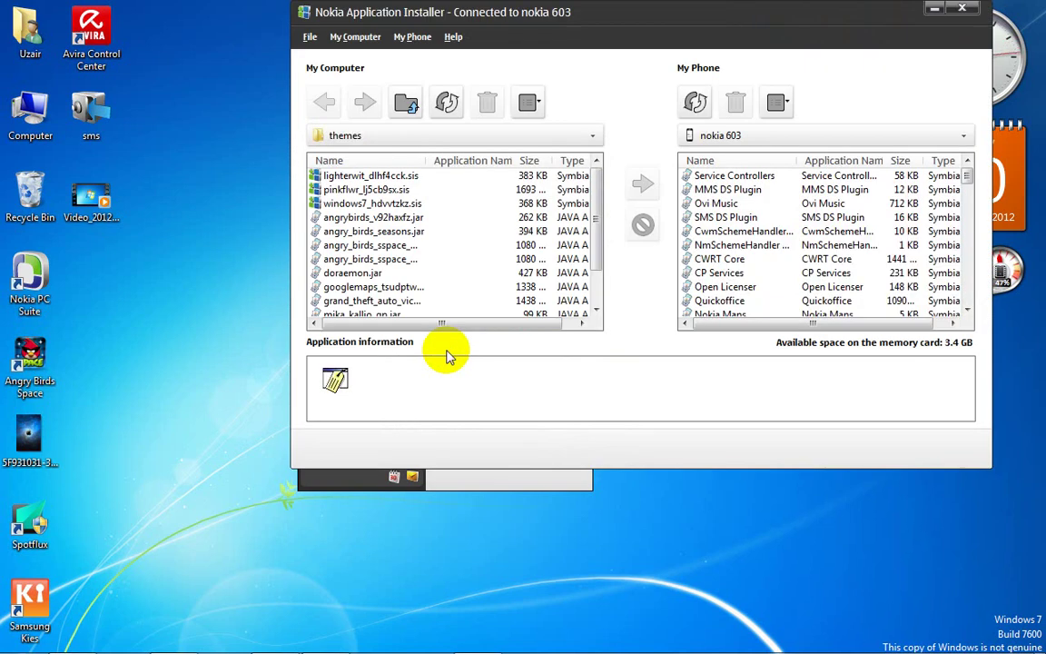
left_click(574, 133)
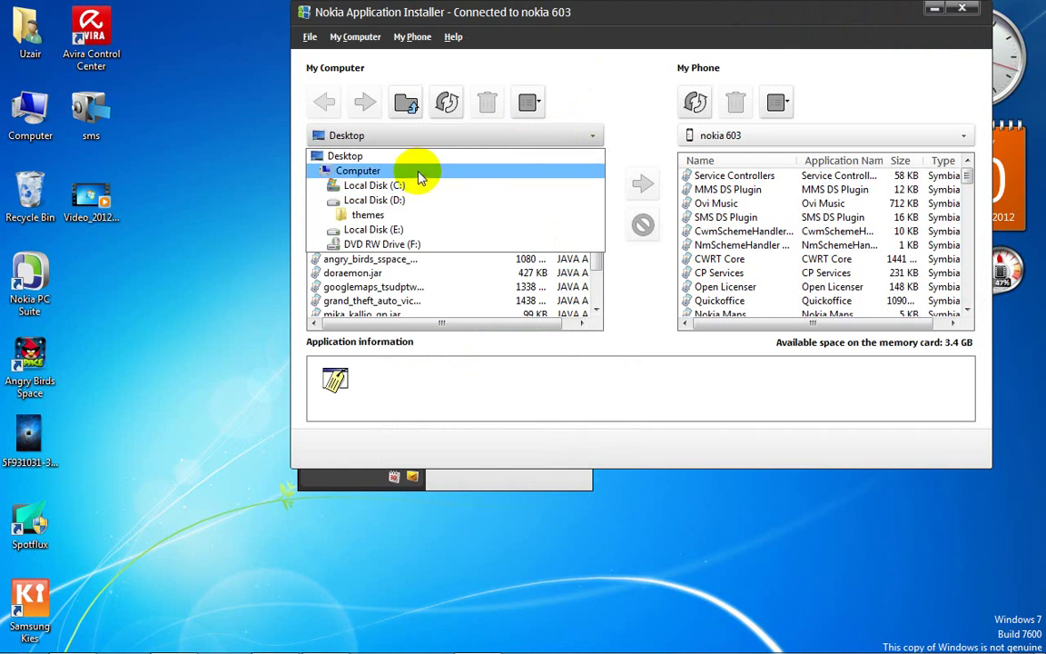
left_click(421, 179)
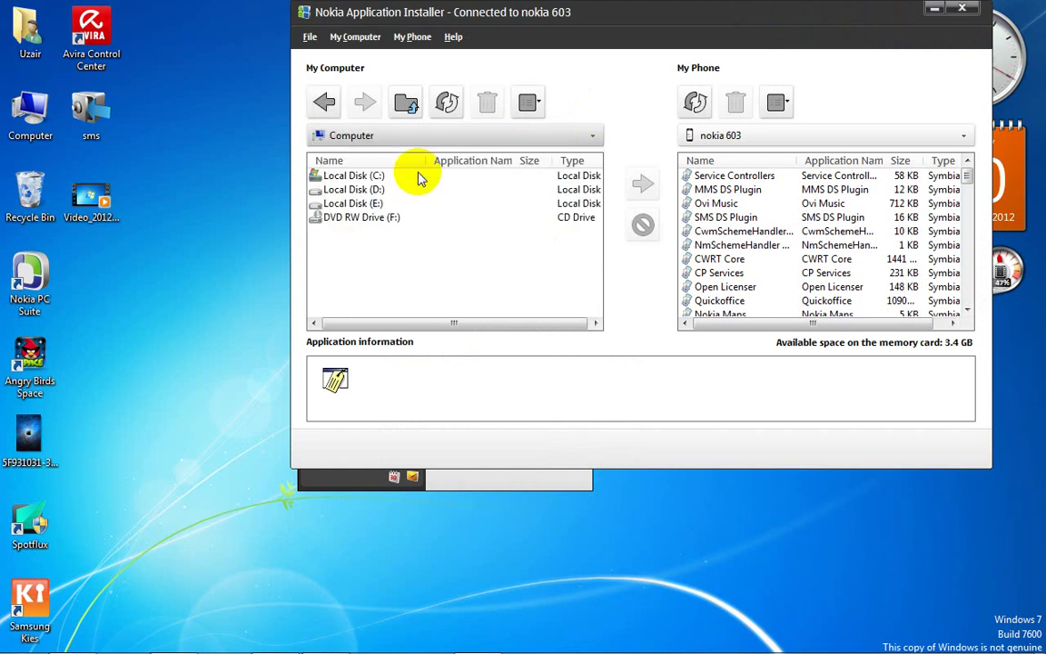
Open Local Disk (D:) and its softwares folder, then go back and select themes
left_click(347, 191)
double_click(348, 191)
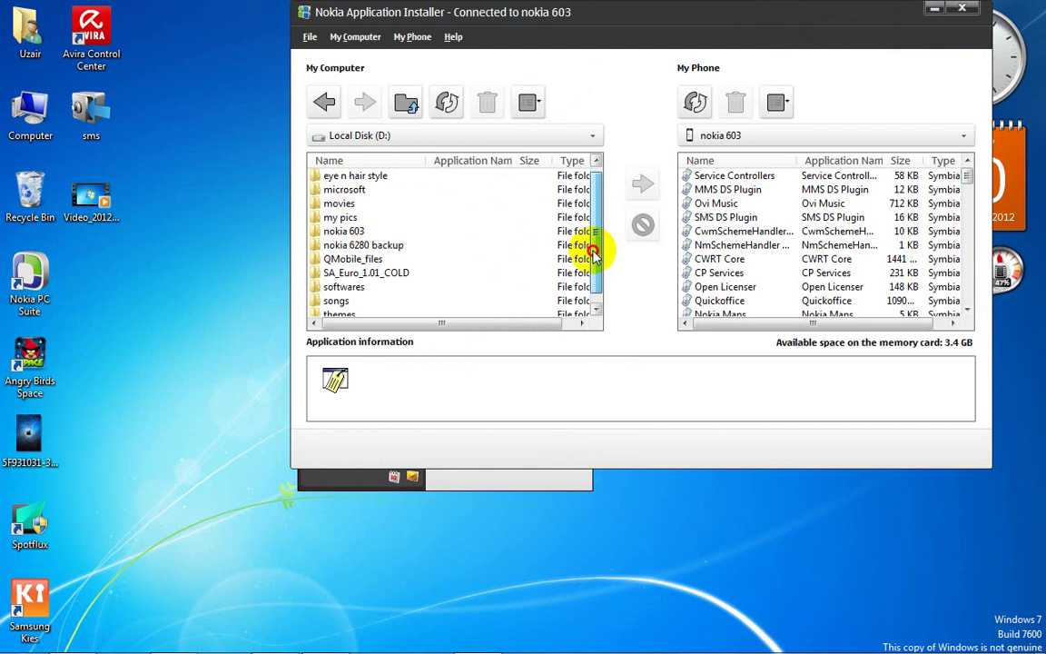
left_click_drag(596, 241, 592, 270)
left_click(352, 276)
double_click(353, 275)
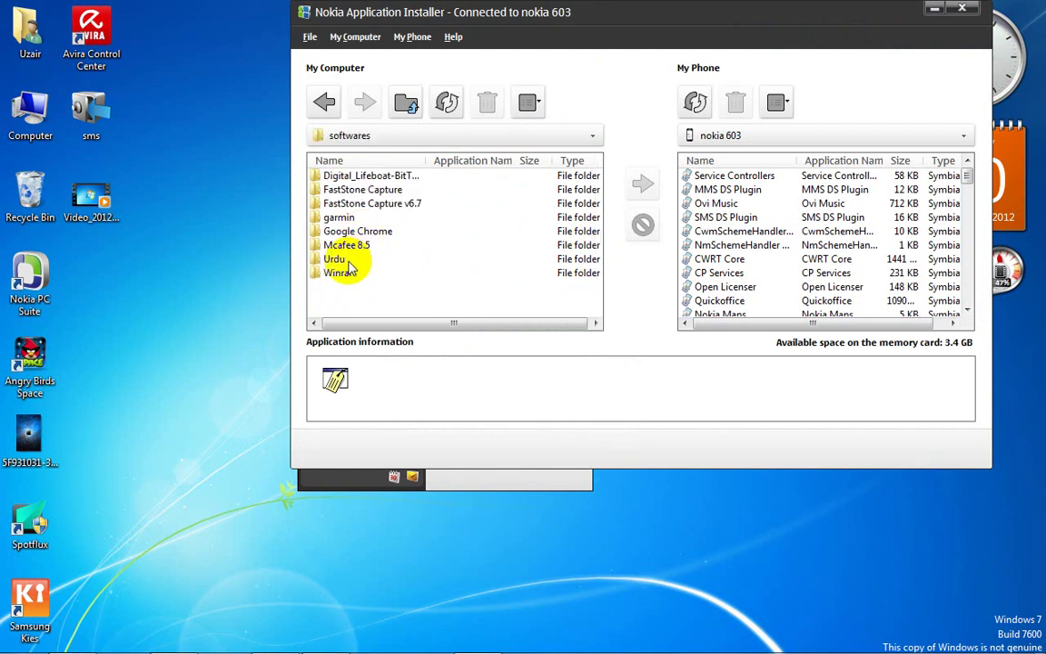
left_click(324, 101)
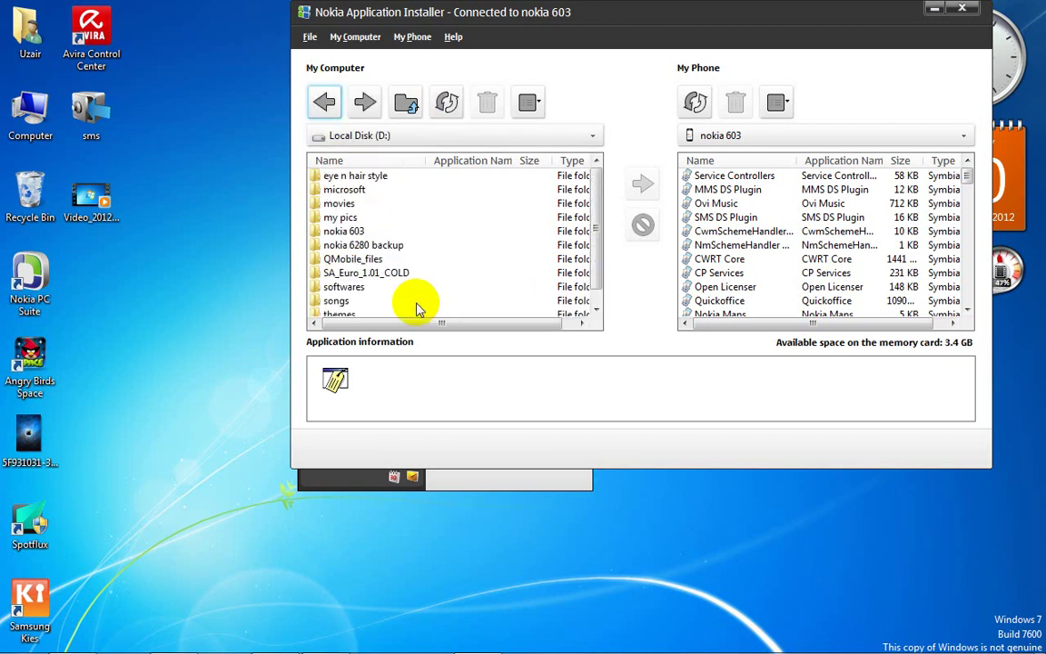
scroll(595, 263, "down", 1)
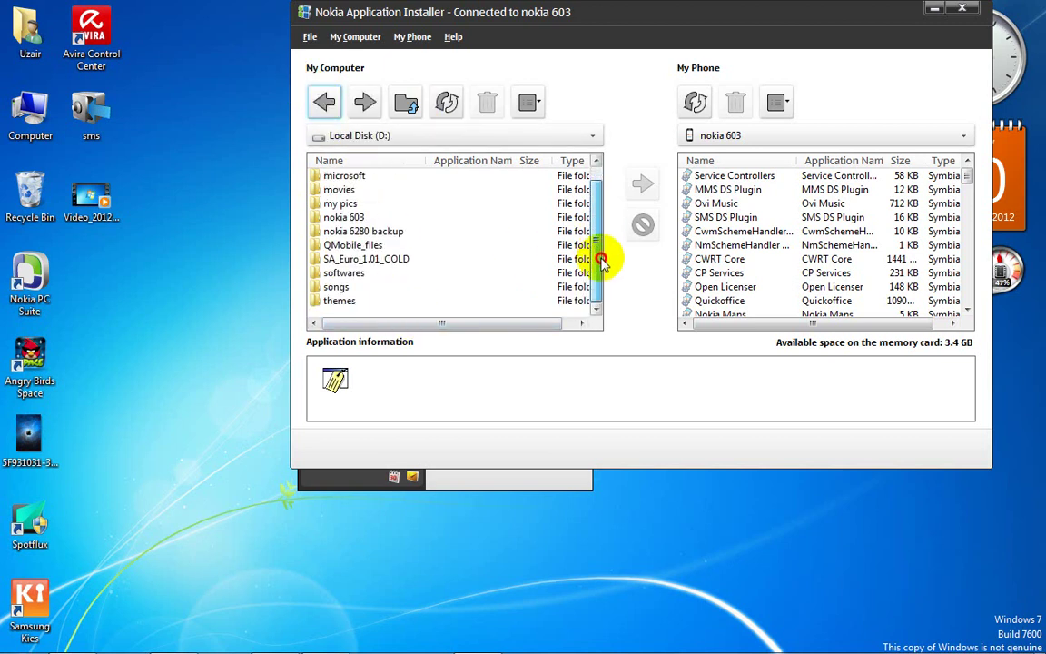
left_click(350, 302)
Install pinkflwr_lj5cb9sx.sis from the themes folder onto the nokia 603
double_click(350, 302)
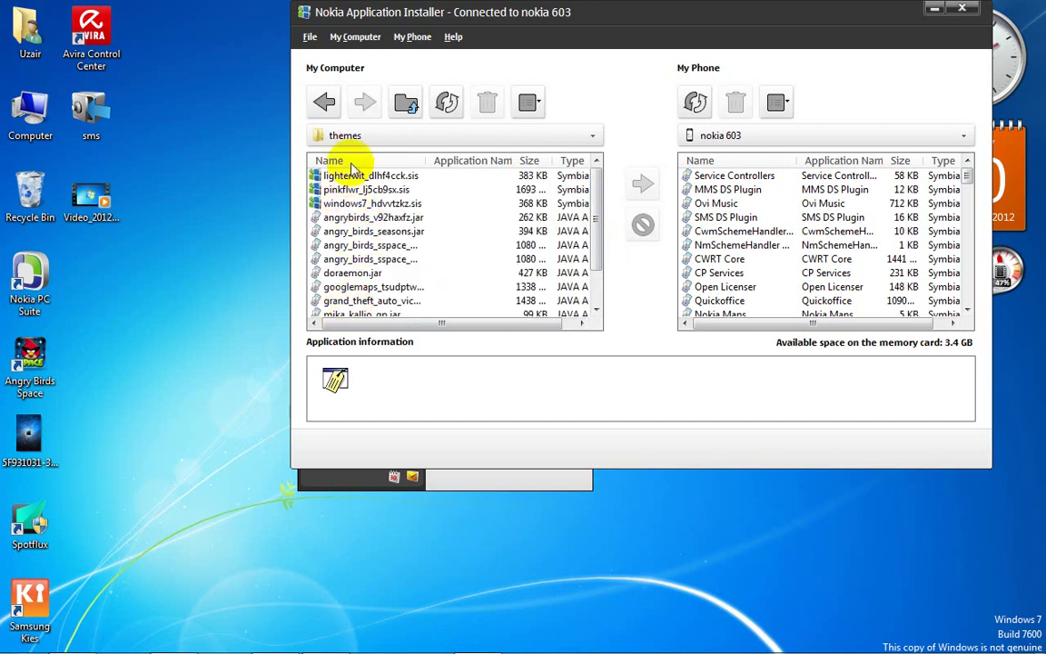
left_click(338, 189)
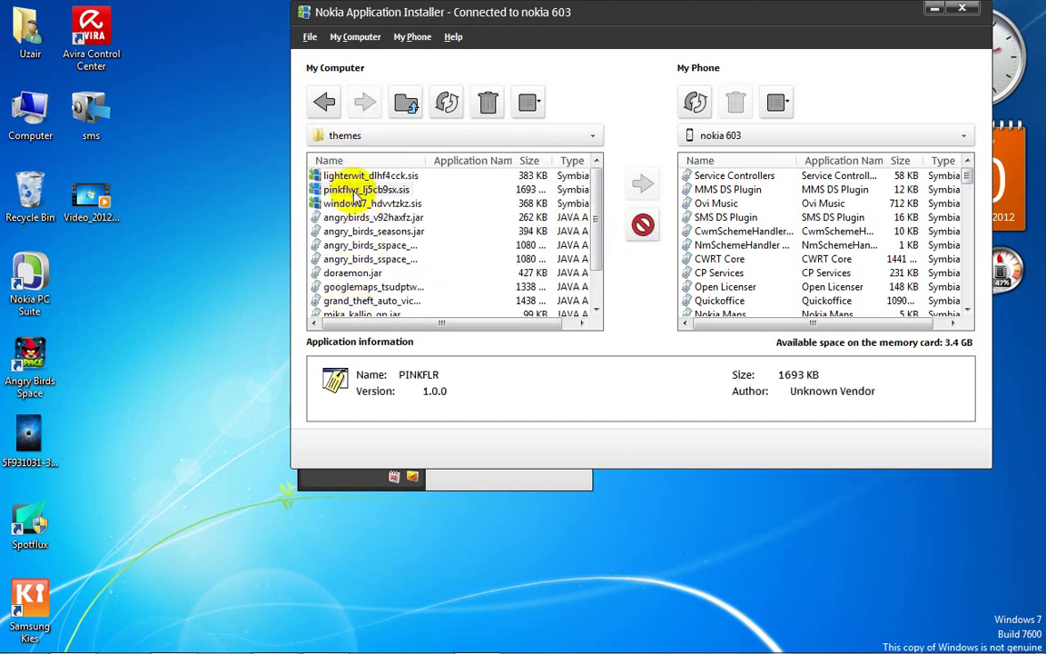
left_click(634, 199)
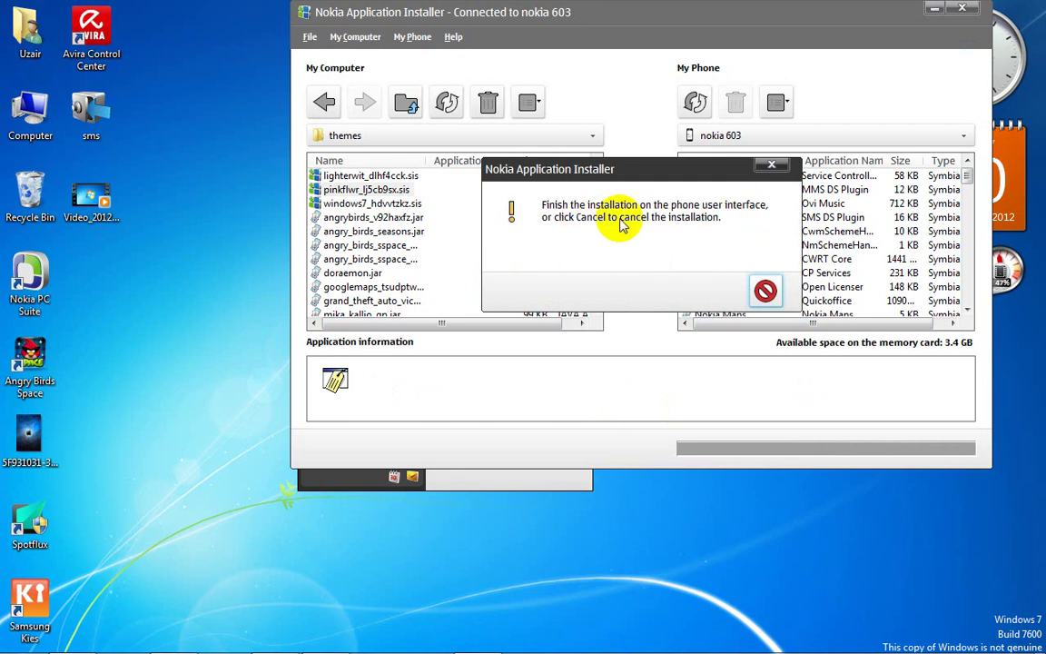
Cancel the pending installation, acknowledge Operation cancelled, and return to PC Suite
left_click(772, 168)
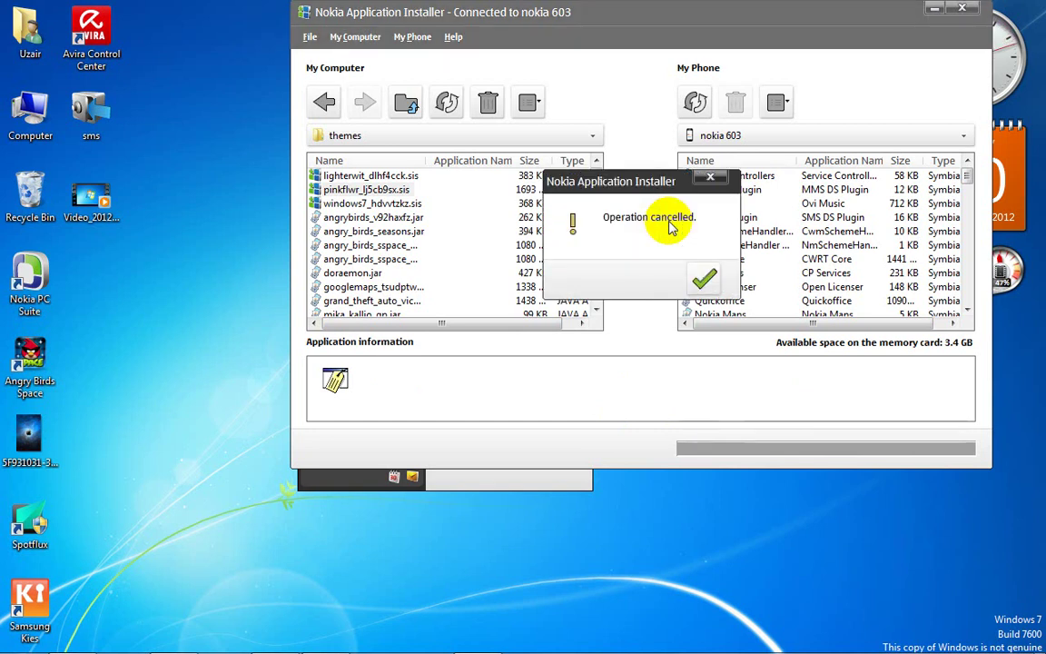
left_click(703, 275)
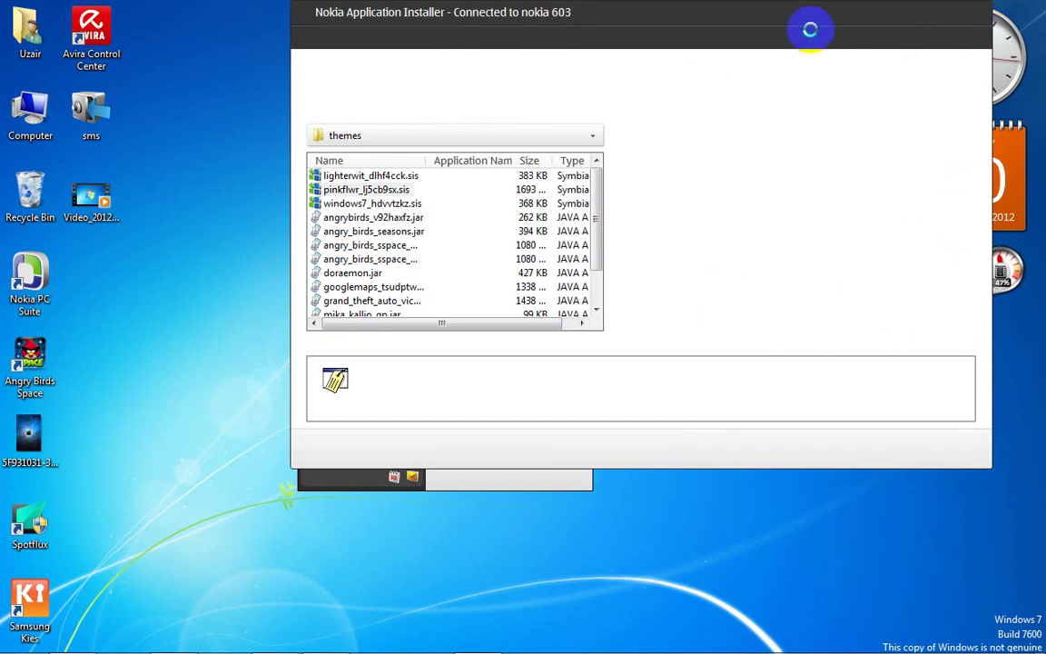
left_click(508, 486)
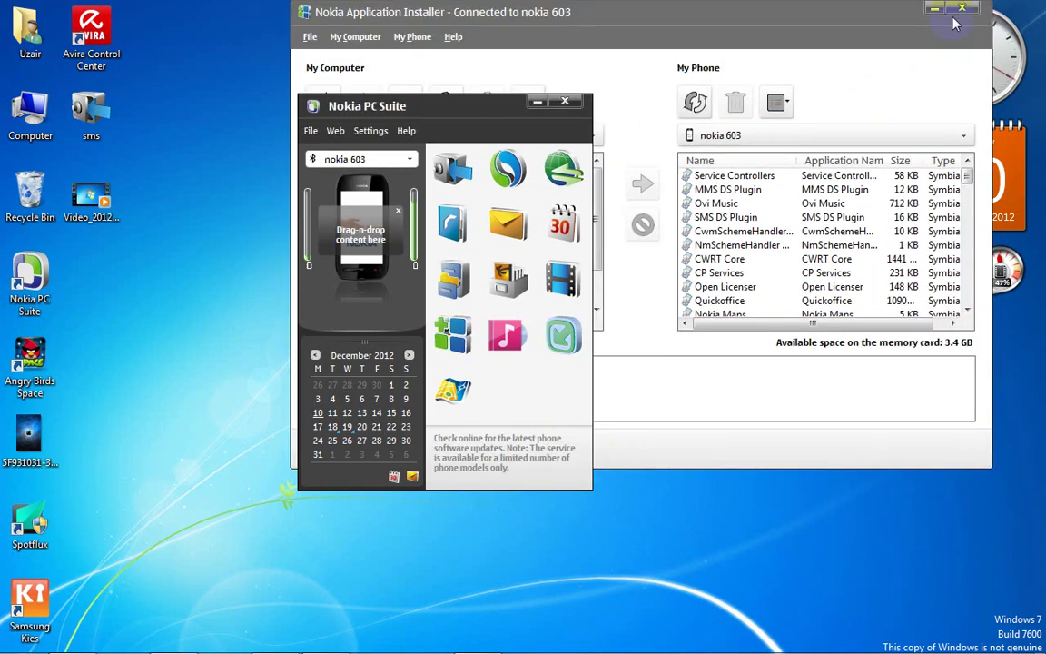
Close the Application Installer and start the Nokia Music SetupOviPlayer.exe download
left_click(965, 10)
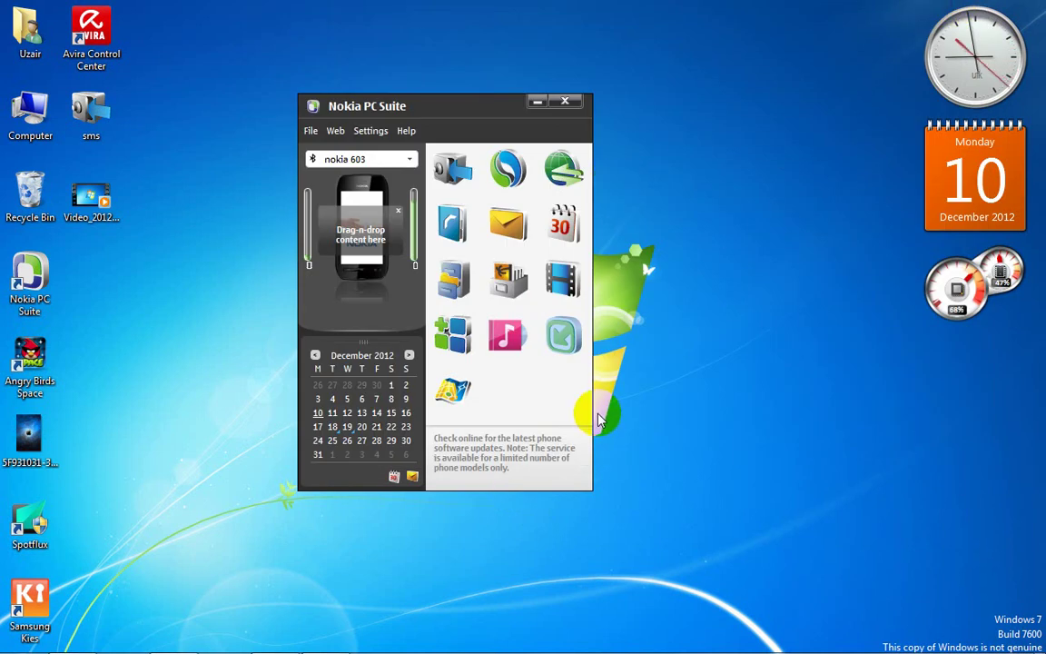
left_click(507, 349)
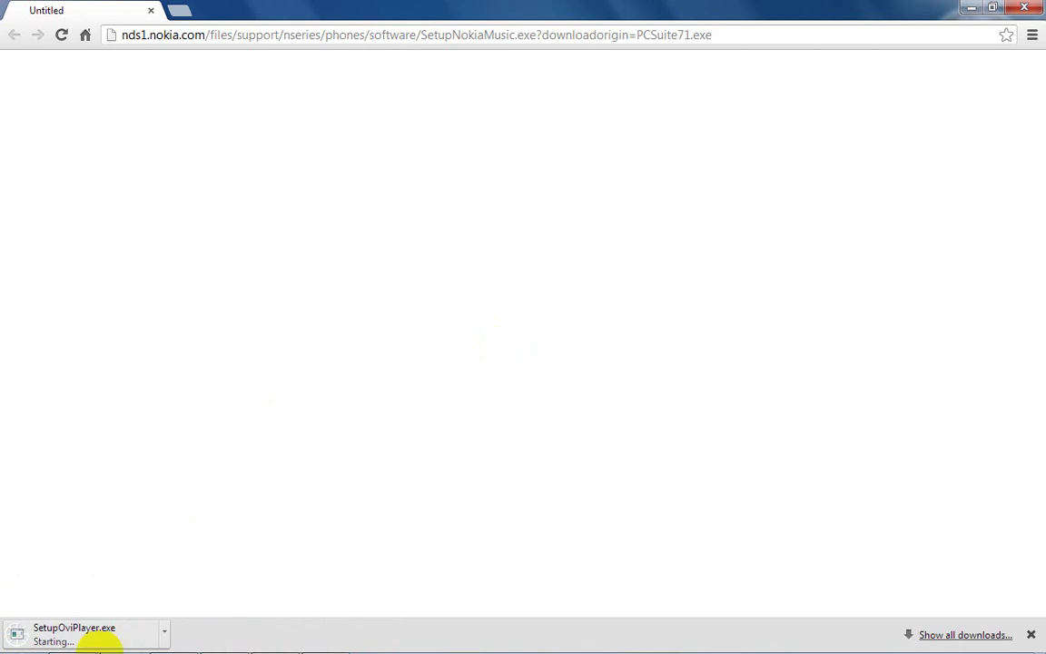
Quit Chrome while SetupOviPlayer.exe is still downloading
mouse_move(97, 642)
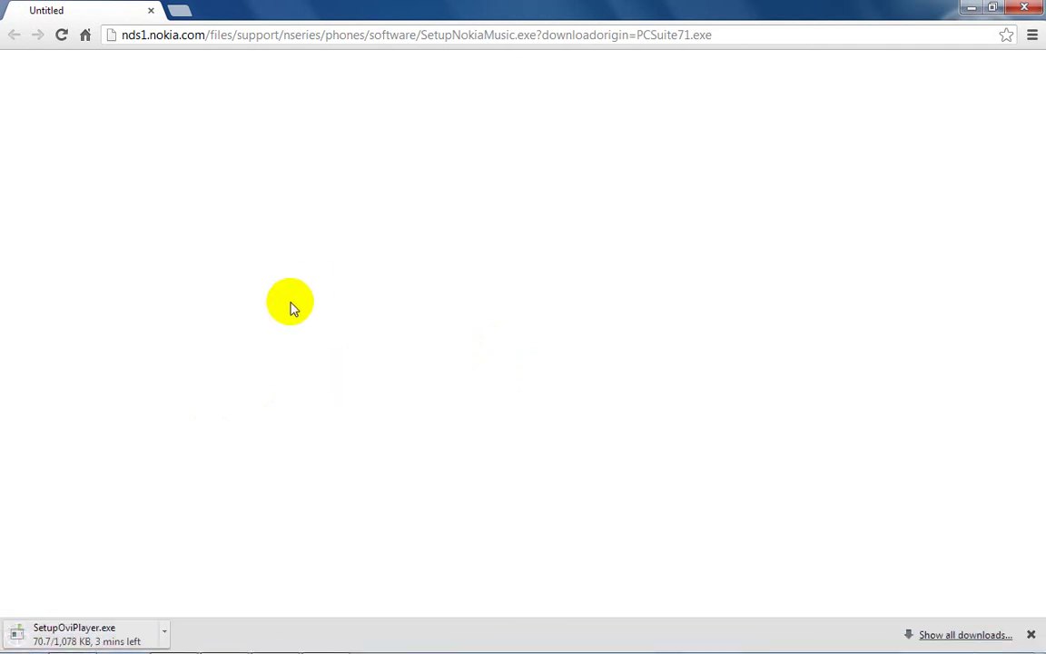
left_click(1031, 13)
Exit Chrome abandoning the music download, then open and close the Nokia maps download page
left_click(535, 362)
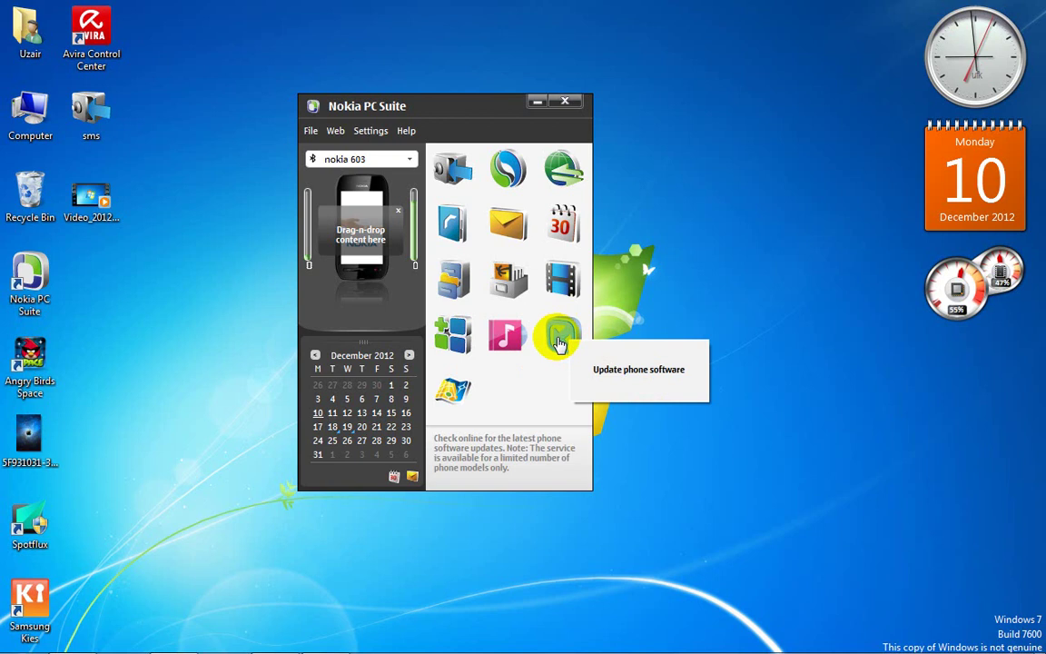
left_click(457, 391)
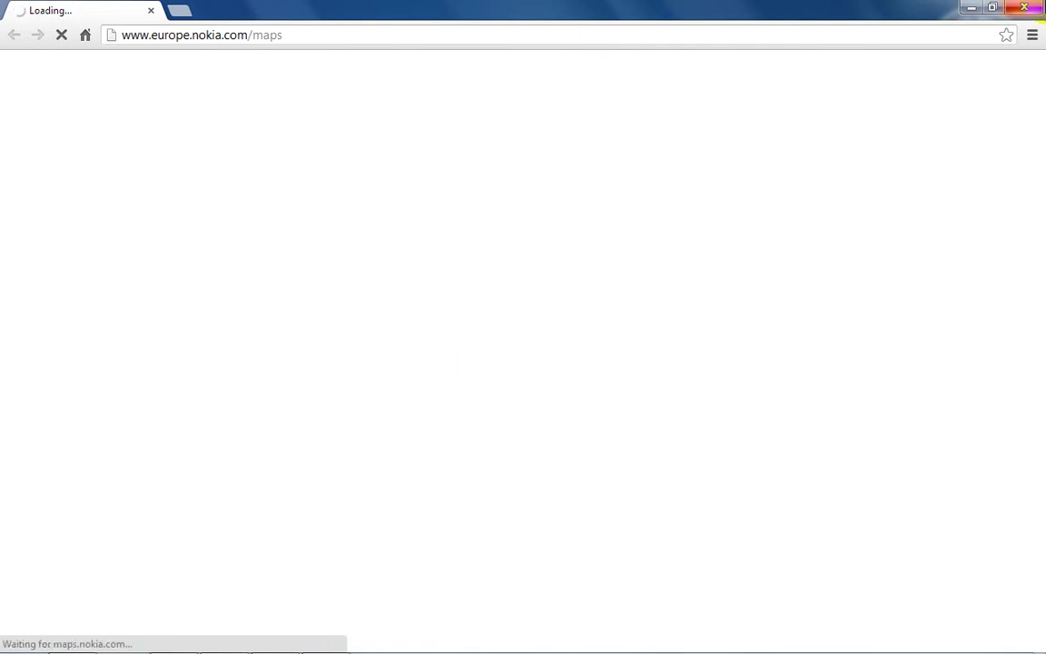
left_click(1027, 8)
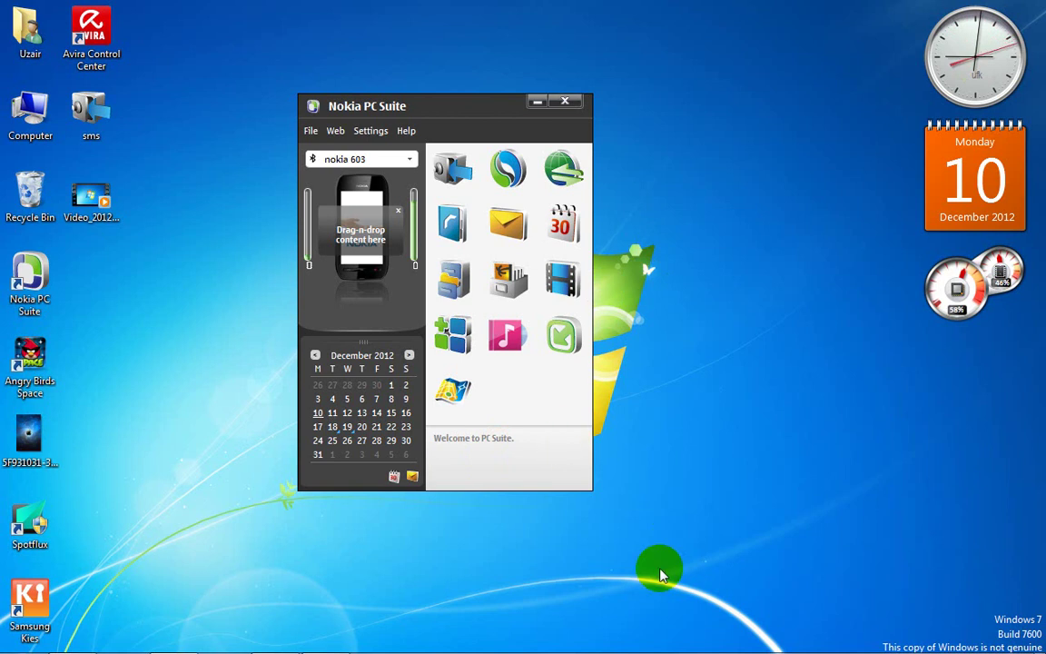
Leave only Nokia PC Suite on the desktop with Chrome's maps page closed
mouse_move(714, 650)
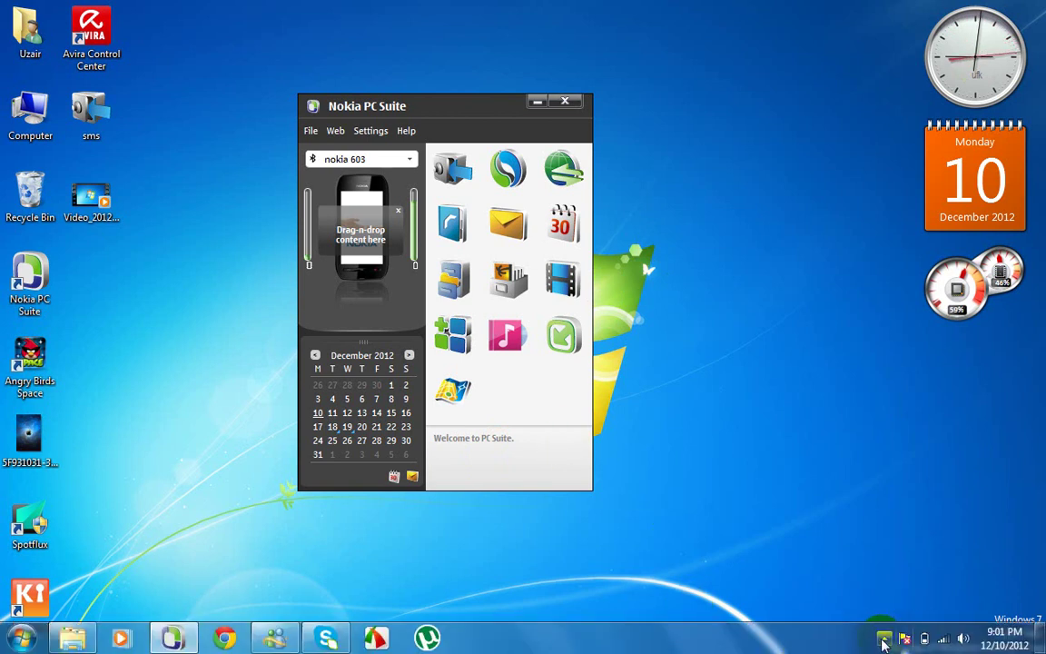